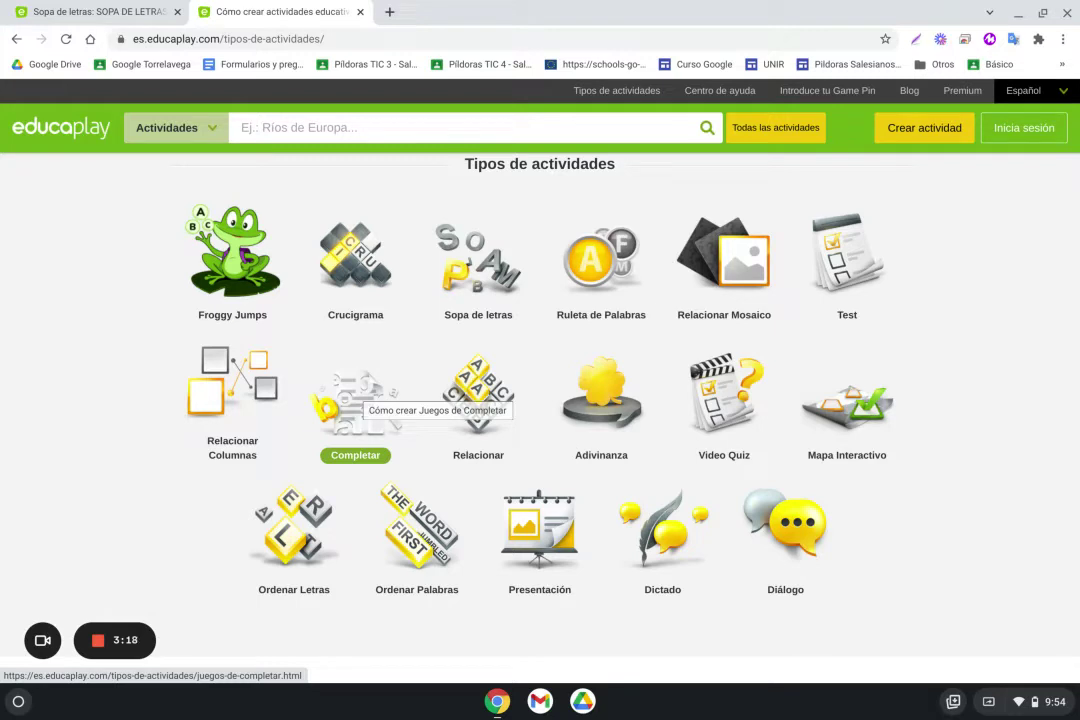
- Search the activities for "ríos de españa" and open the Ríos de España interactive map
click(340, 127)
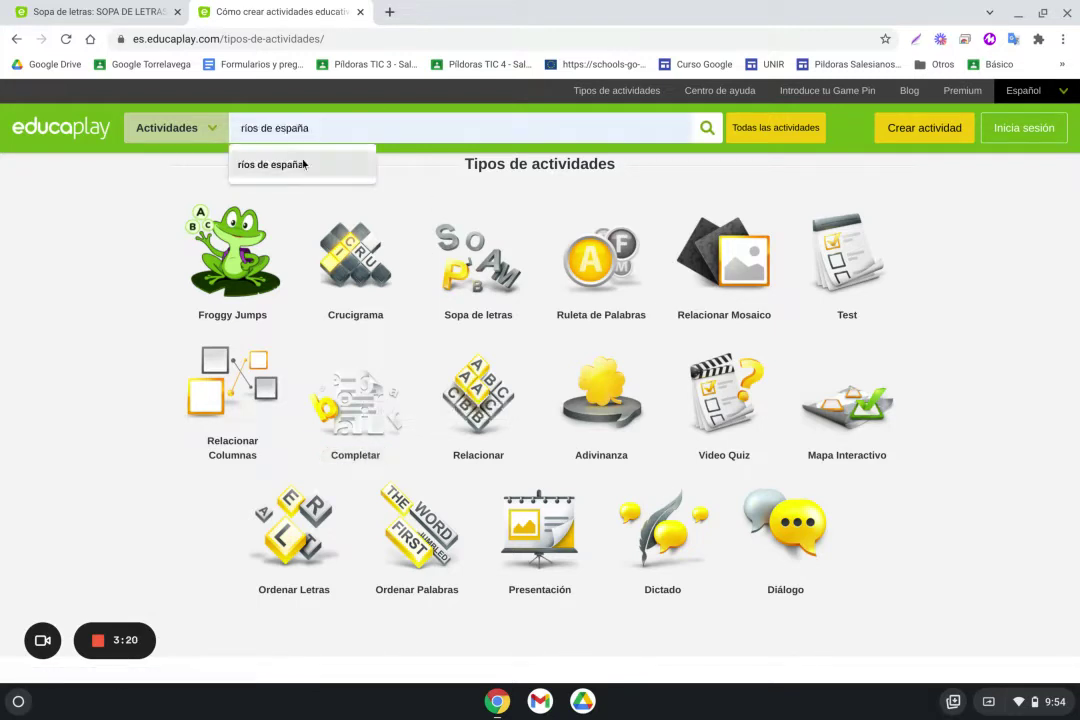
click(300, 164)
click(707, 127)
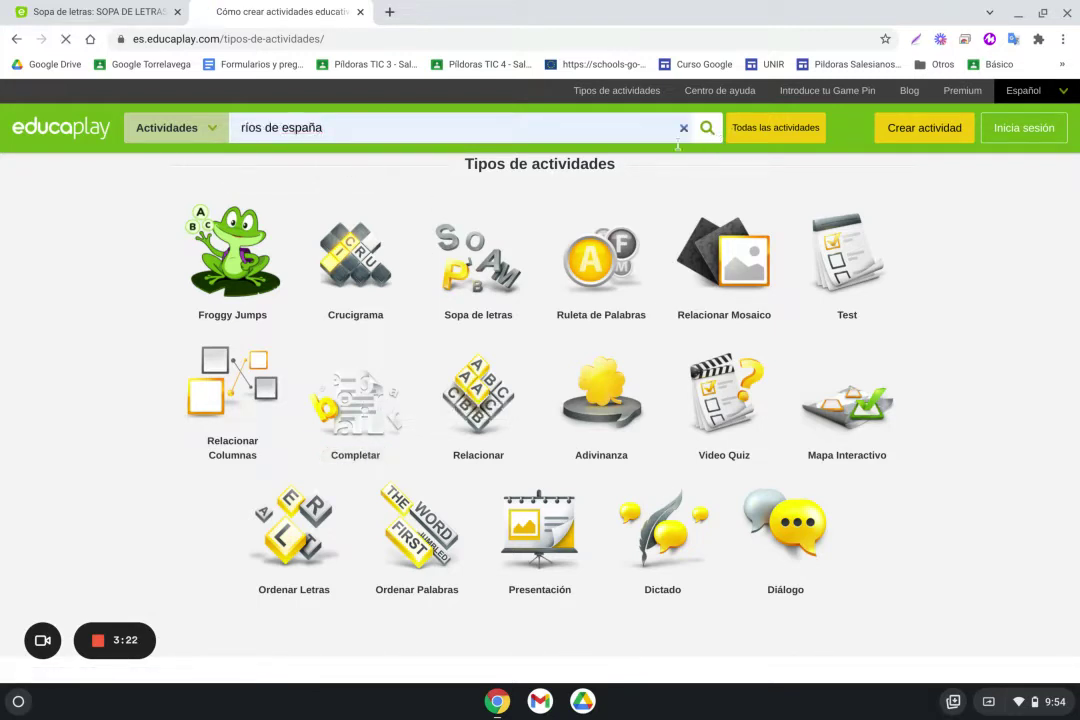
click(505, 260)
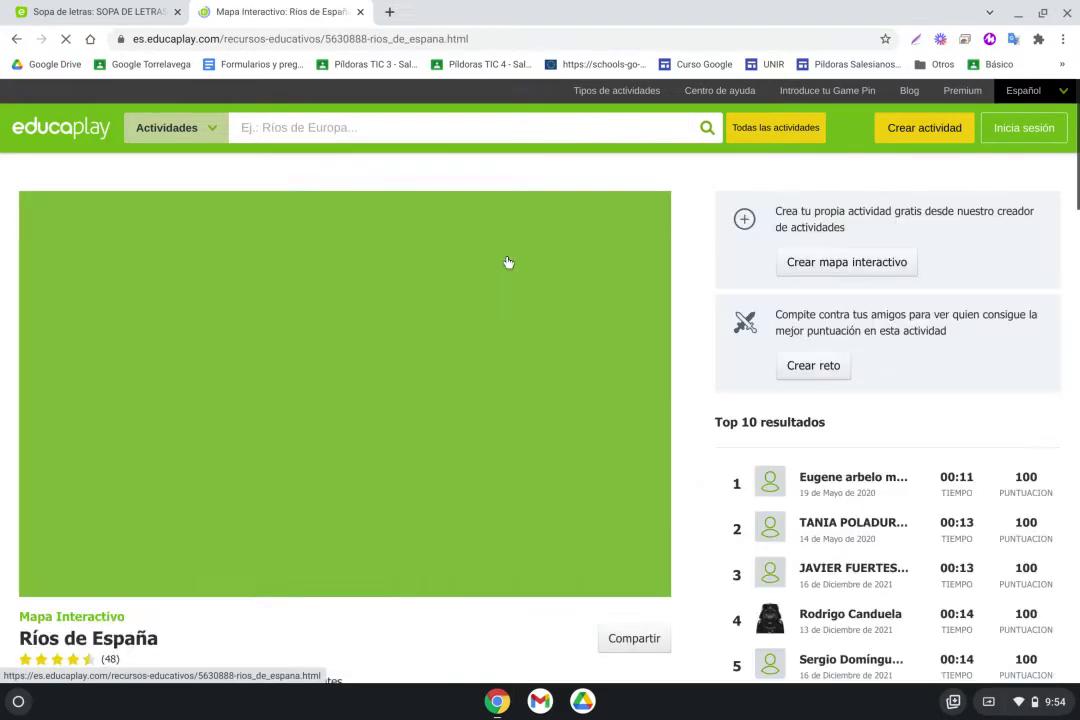
- Show the sharing options of the Ríos de España activity and select its link and its embed code
scroll(485, 392, down, 3)
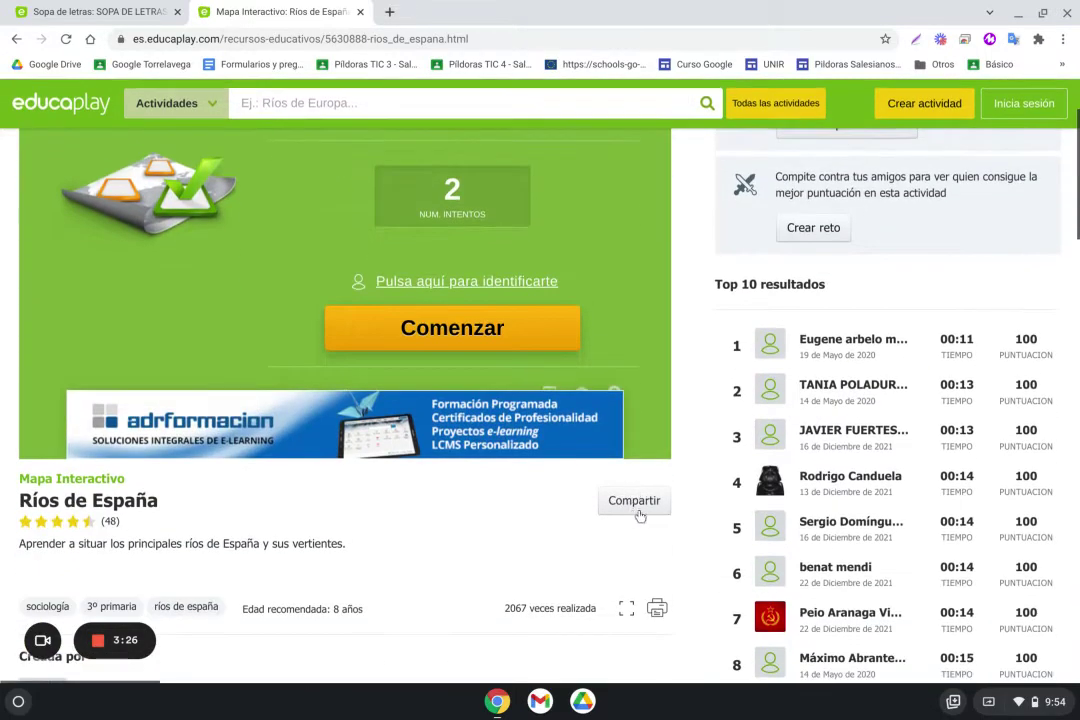
click(632, 503)
scroll(626, 520, down, 1)
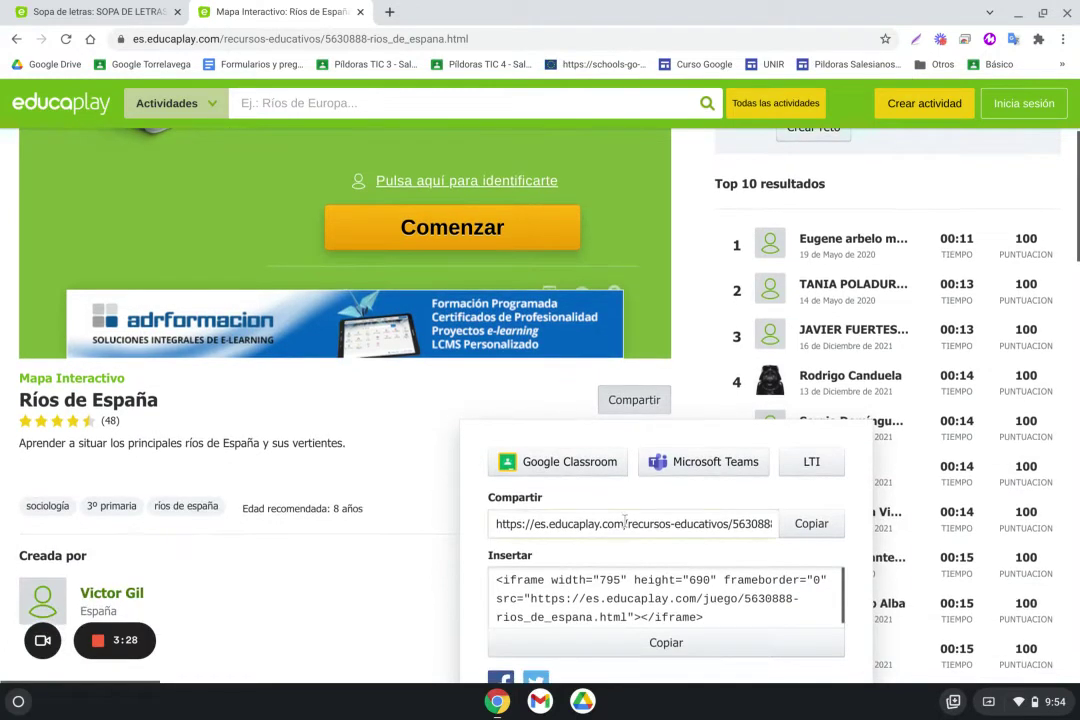
click(625, 523)
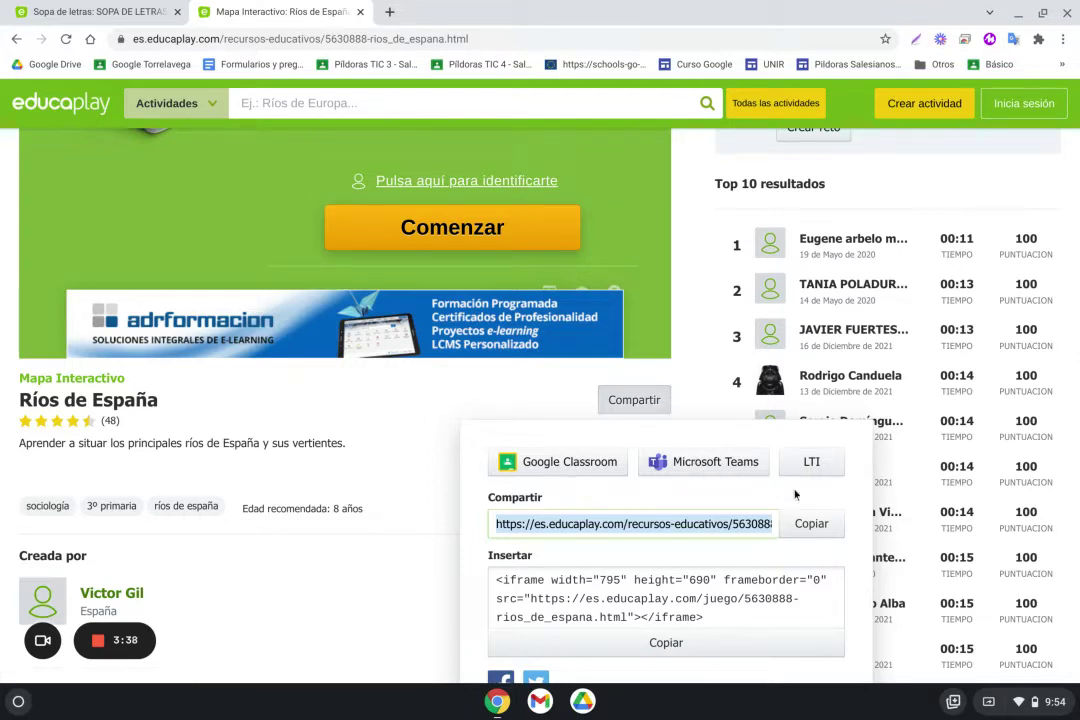
scroll(692, 590, down, 1)
click(692, 590)
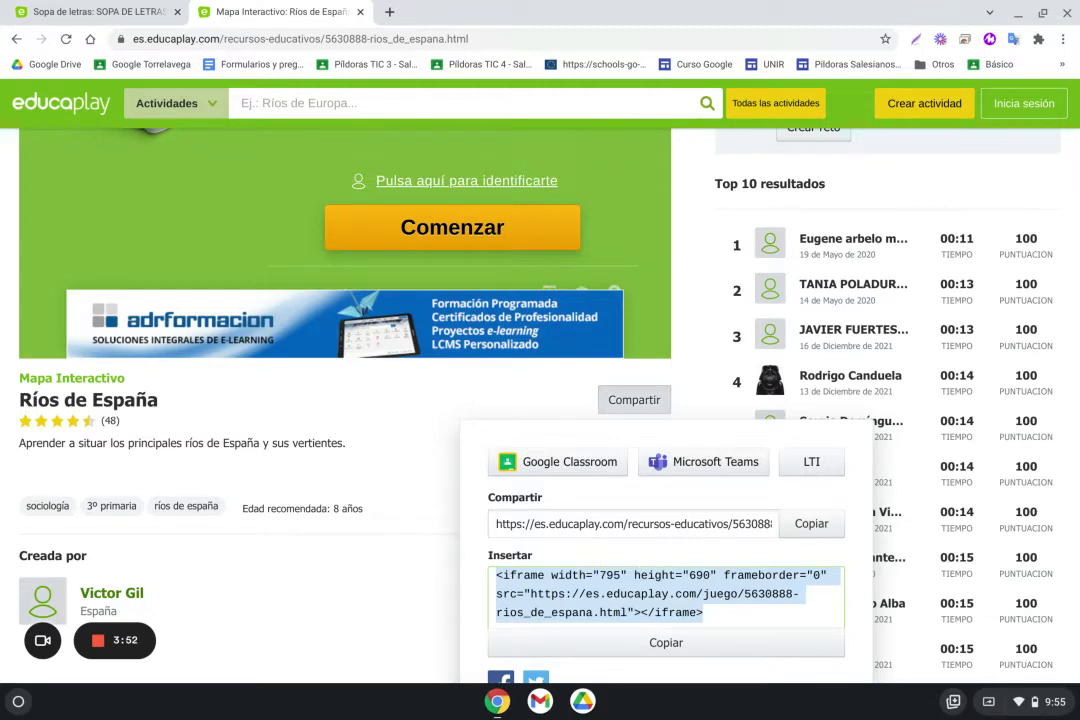
- View the sign-in options on the login page and return to the Ríos de España activity
scroll(573, 537, up, 5)
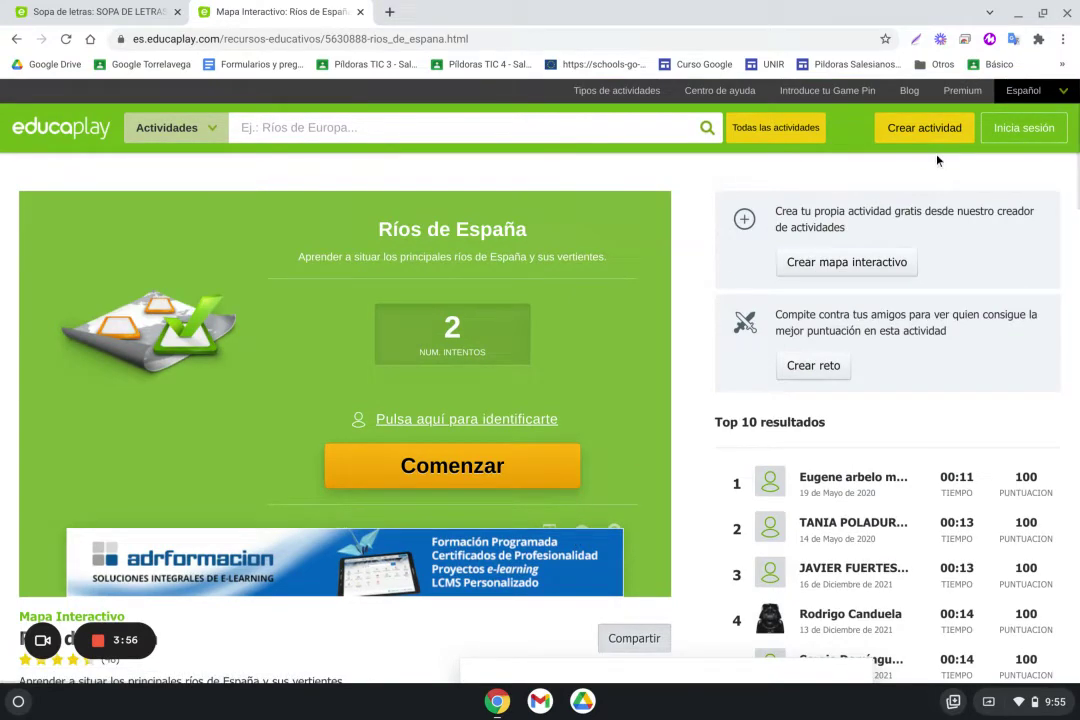
click(1001, 133)
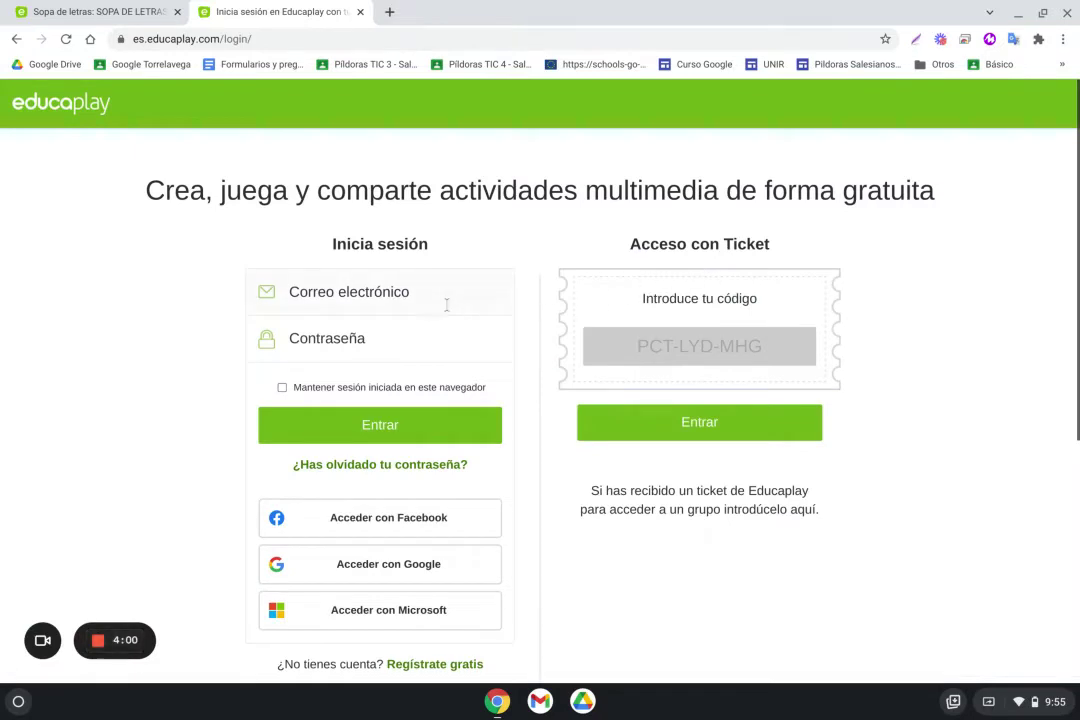
scroll(436, 460, down, 1)
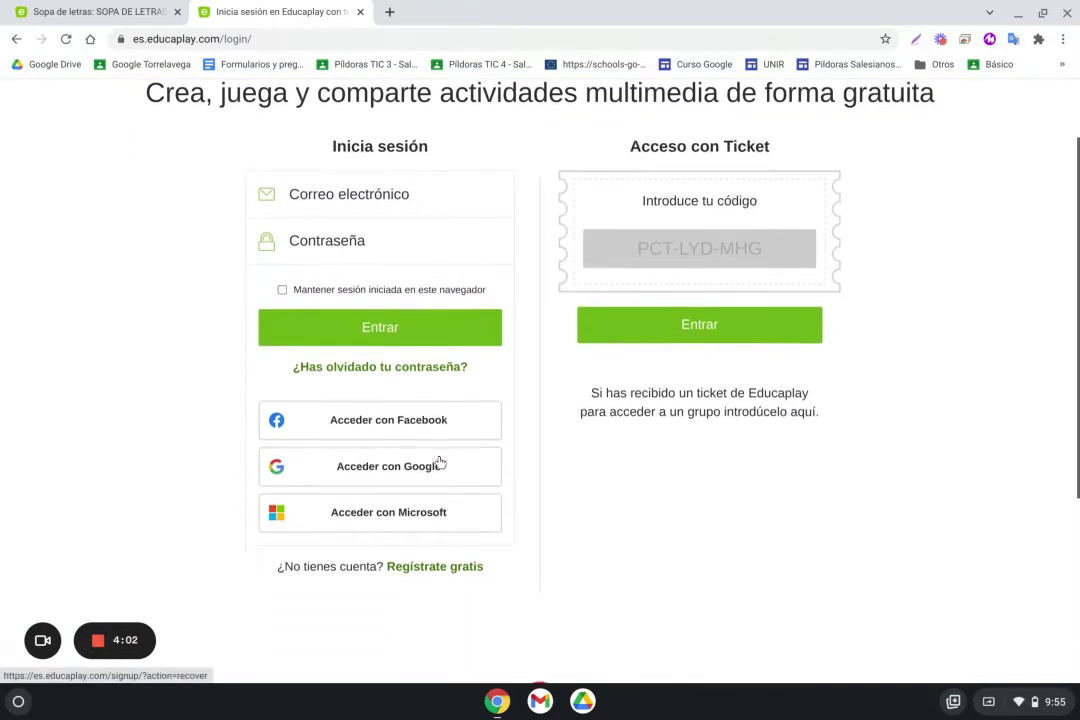
scroll(465, 190, up, 1)
click(16, 39)
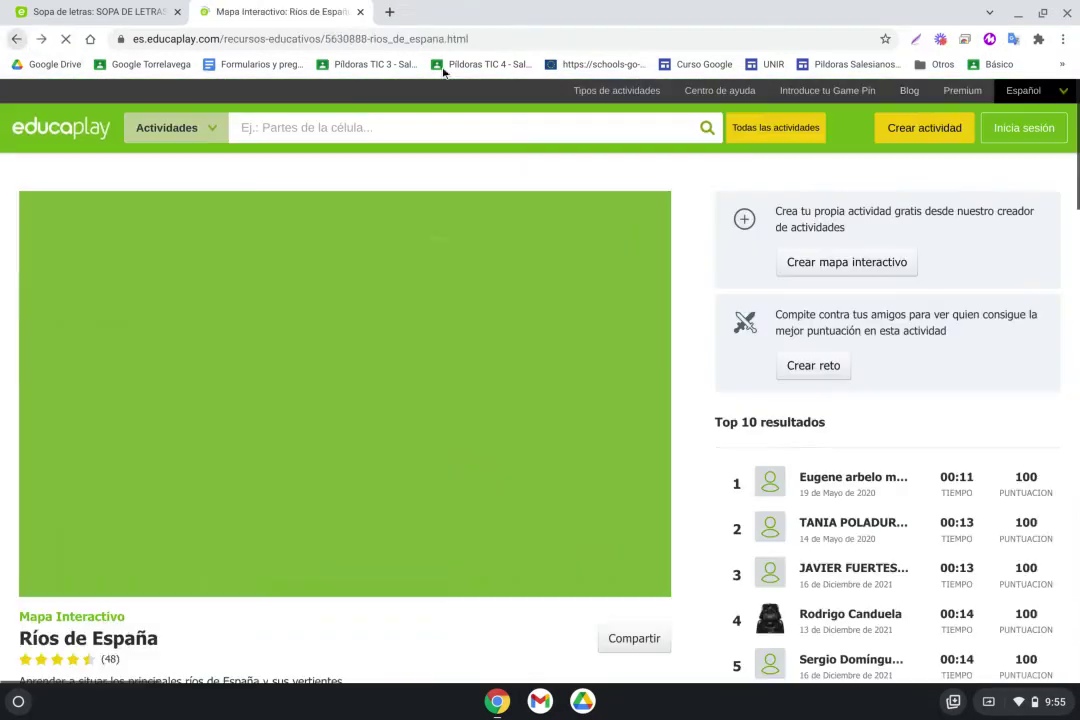
- Choose to create a Sopa de letras activity and register for free with the first listed Google account
click(915, 130)
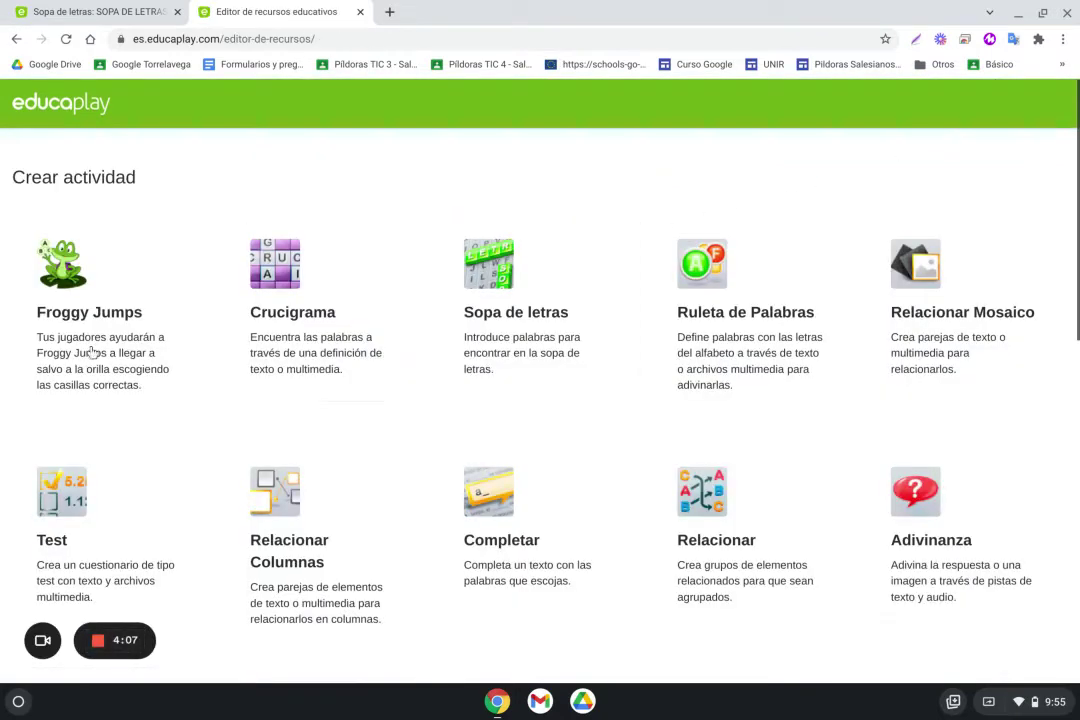
click(480, 315)
scroll(528, 256, down, 2)
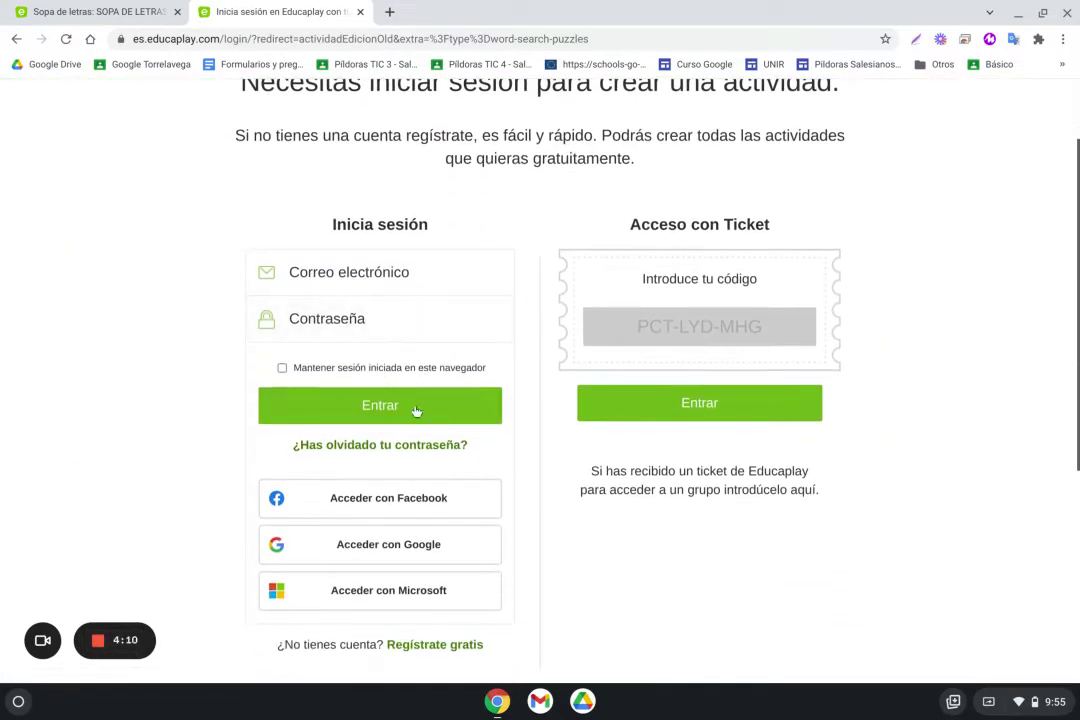
scroll(528, 256, down, 3)
click(443, 471)
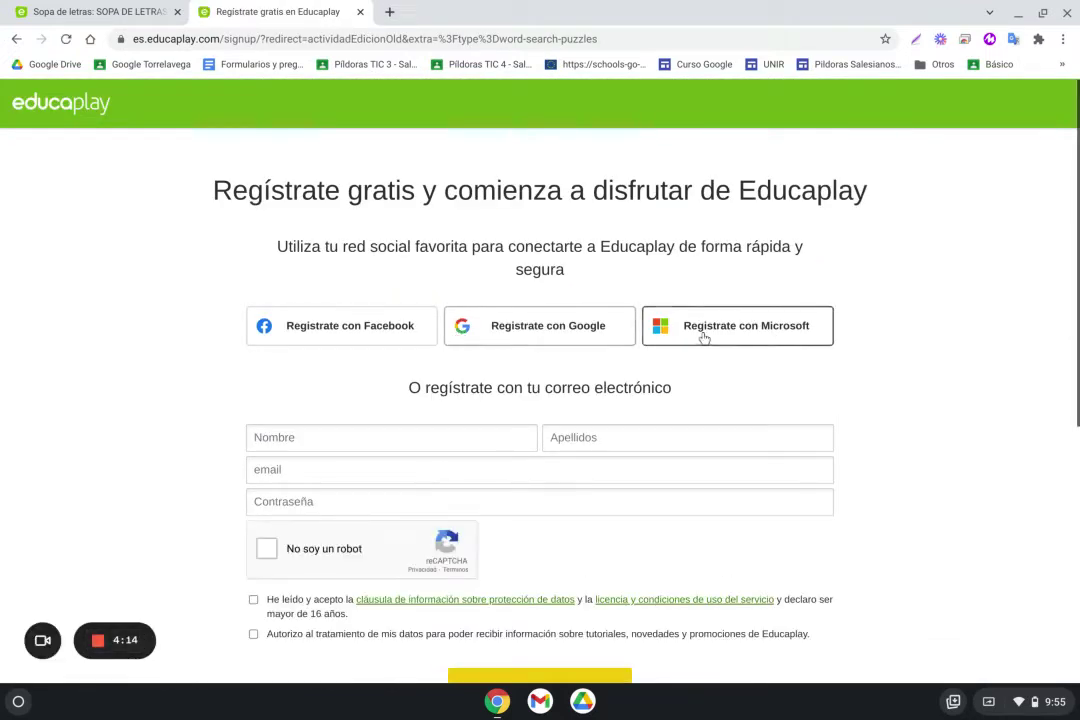
click(502, 325)
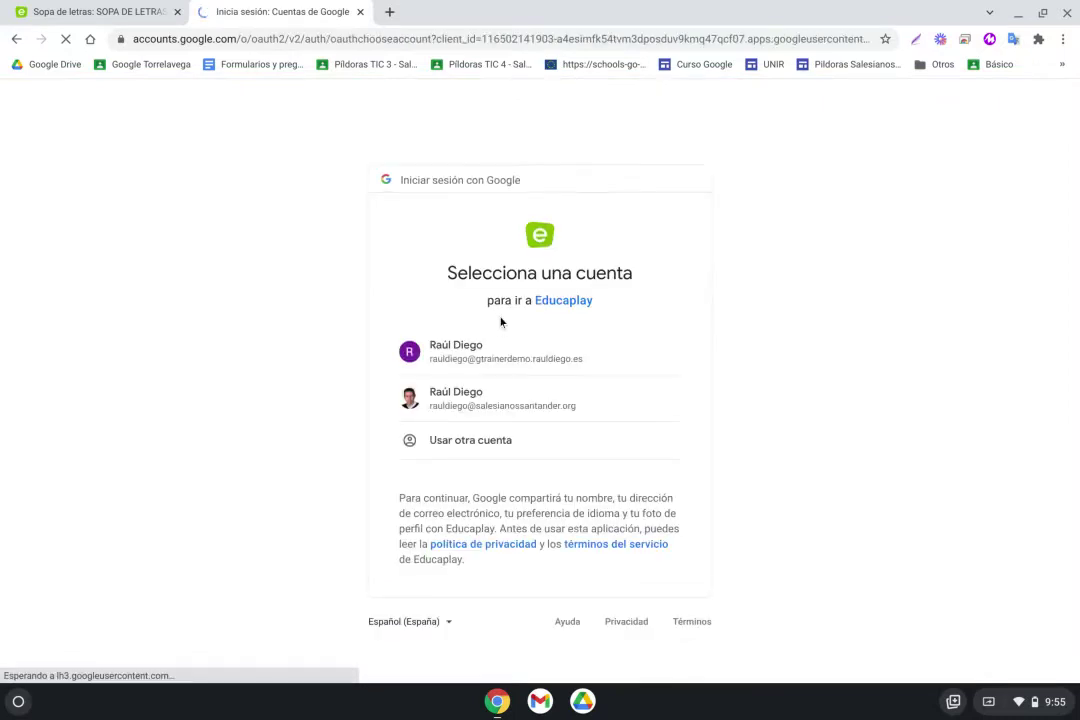
click(525, 358)
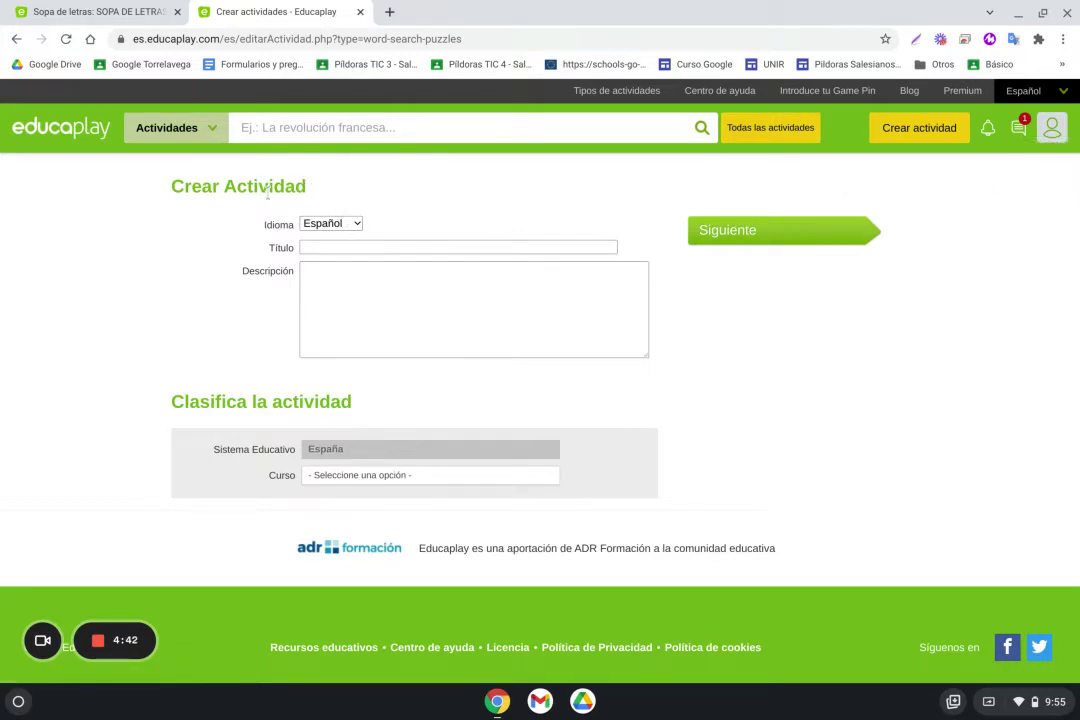
- Open the Crucigrama page among the activity types and look through its example and explanation
click(617, 91)
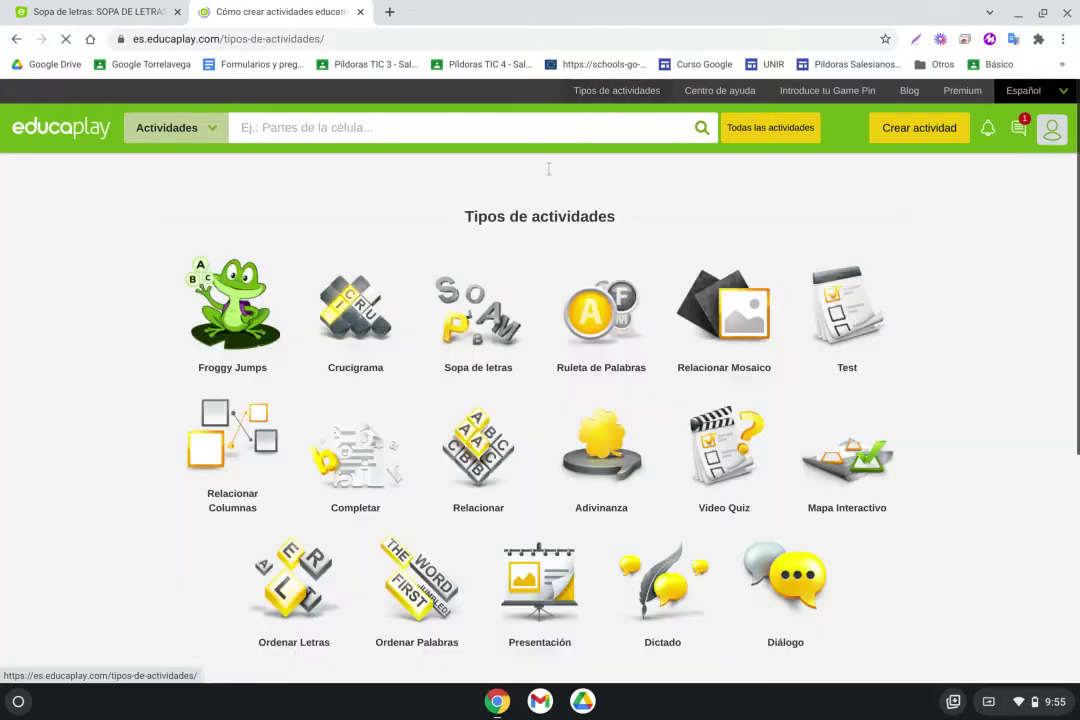
click(350, 328)
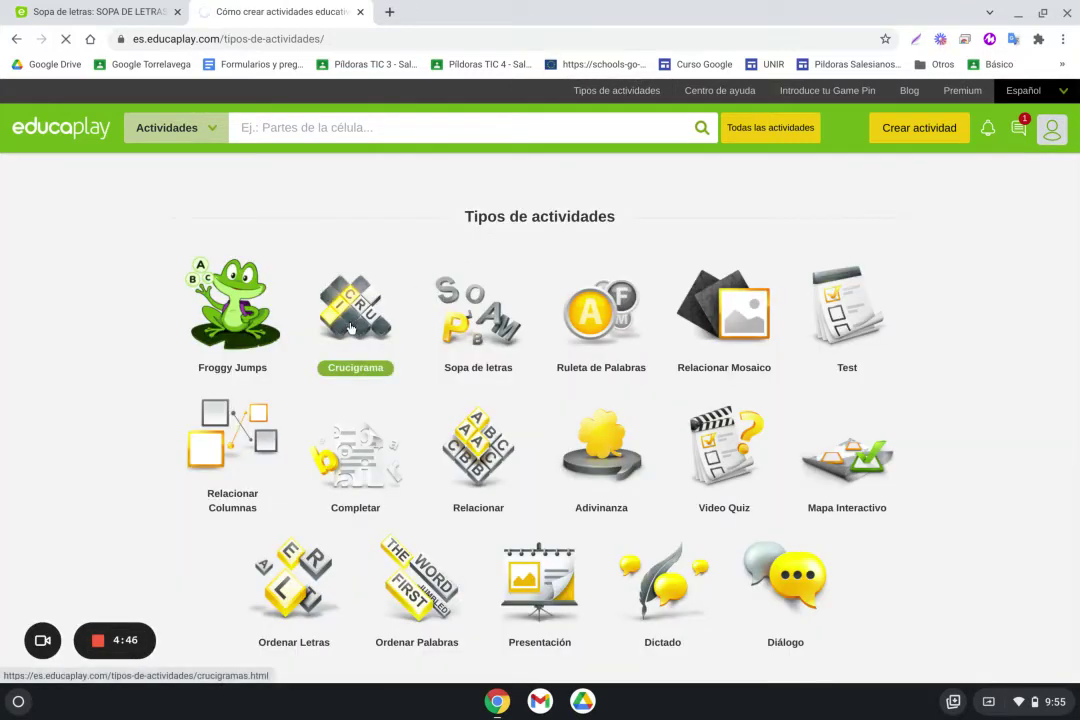
scroll(451, 393, down, 4)
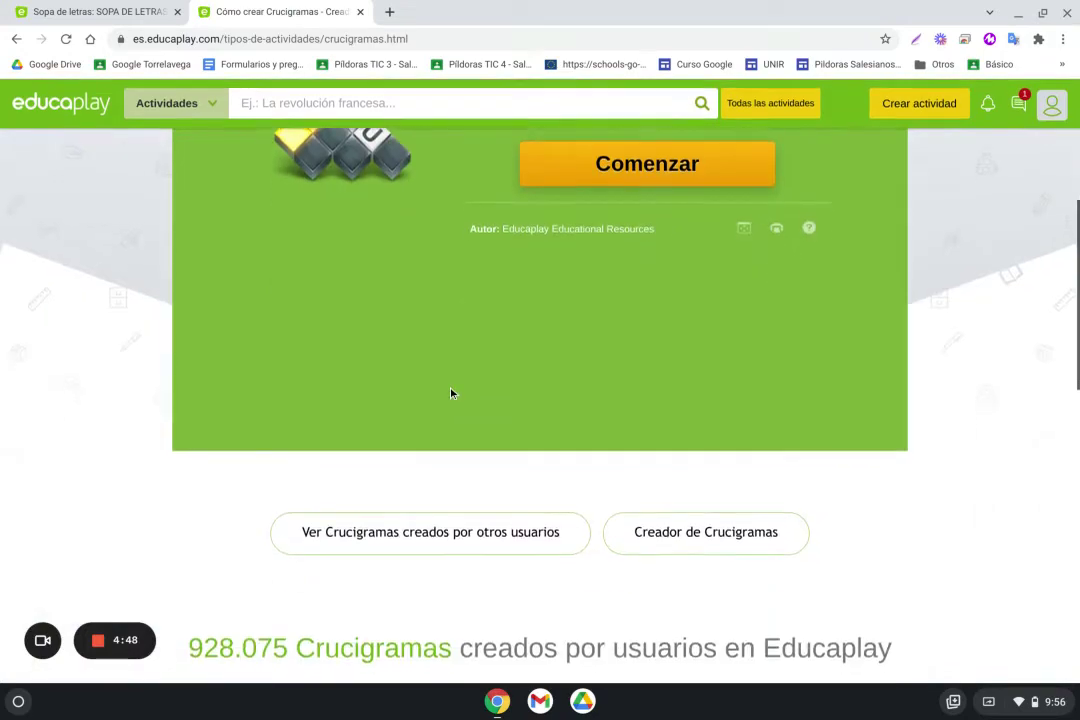
scroll(451, 393, down, 4)
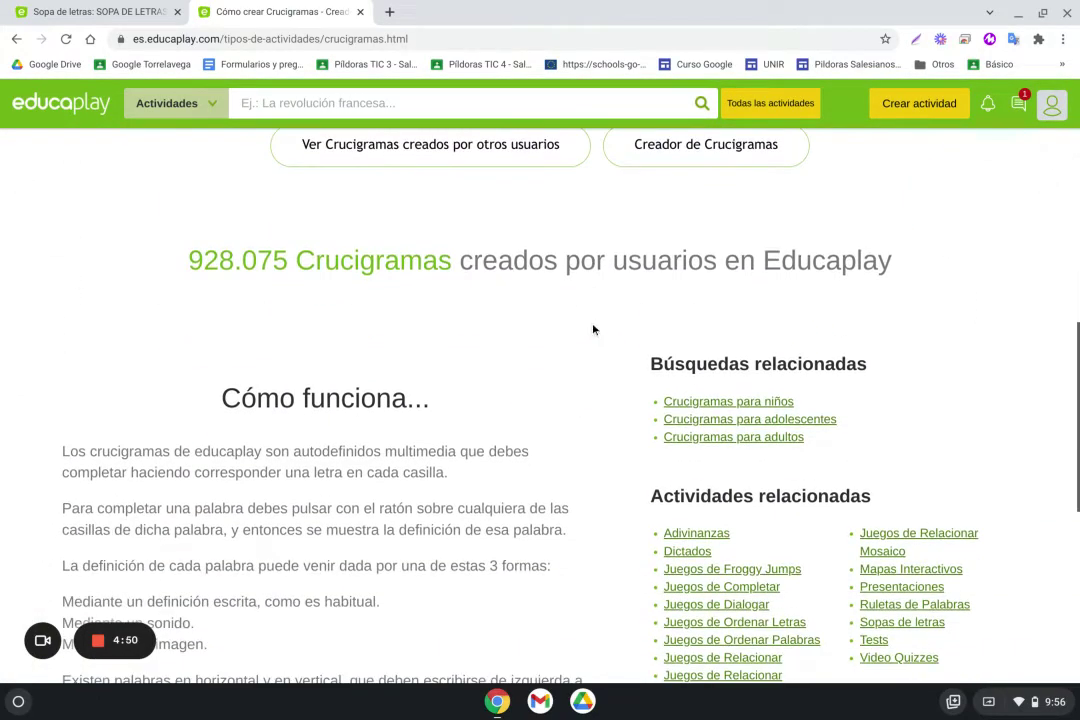
scroll(600, 327, down, 6)
scroll(612, 325, up, 10)
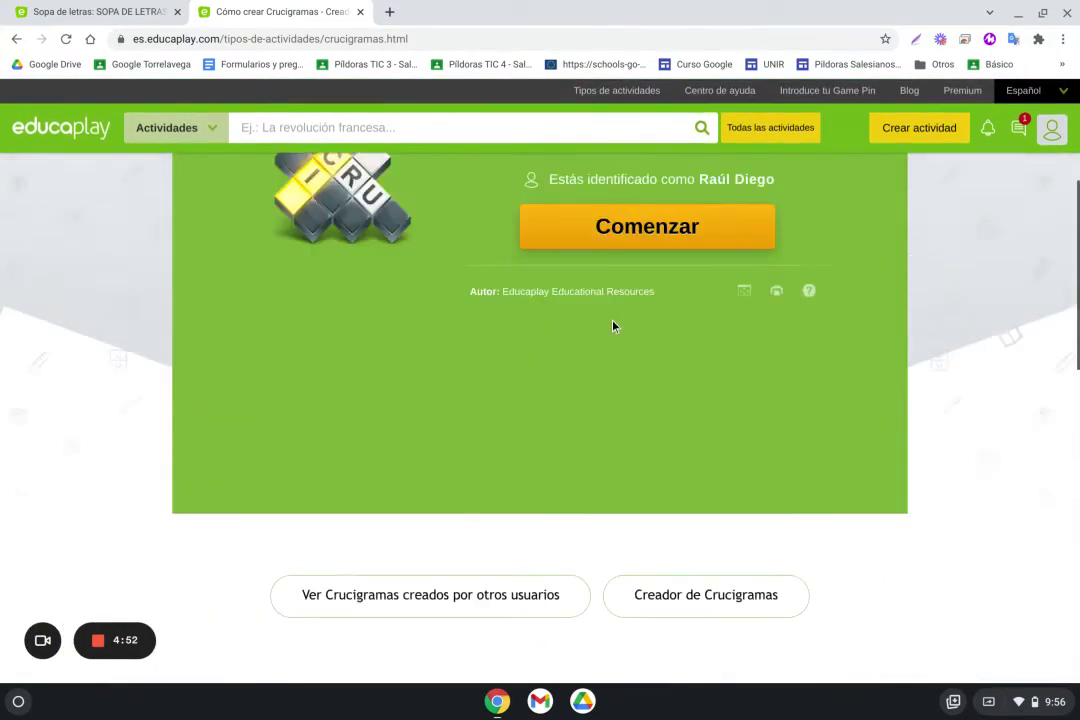
scroll(613, 326, up, 4)
- Start a new Sopa de letras activity with Español as its language
click(885, 126)
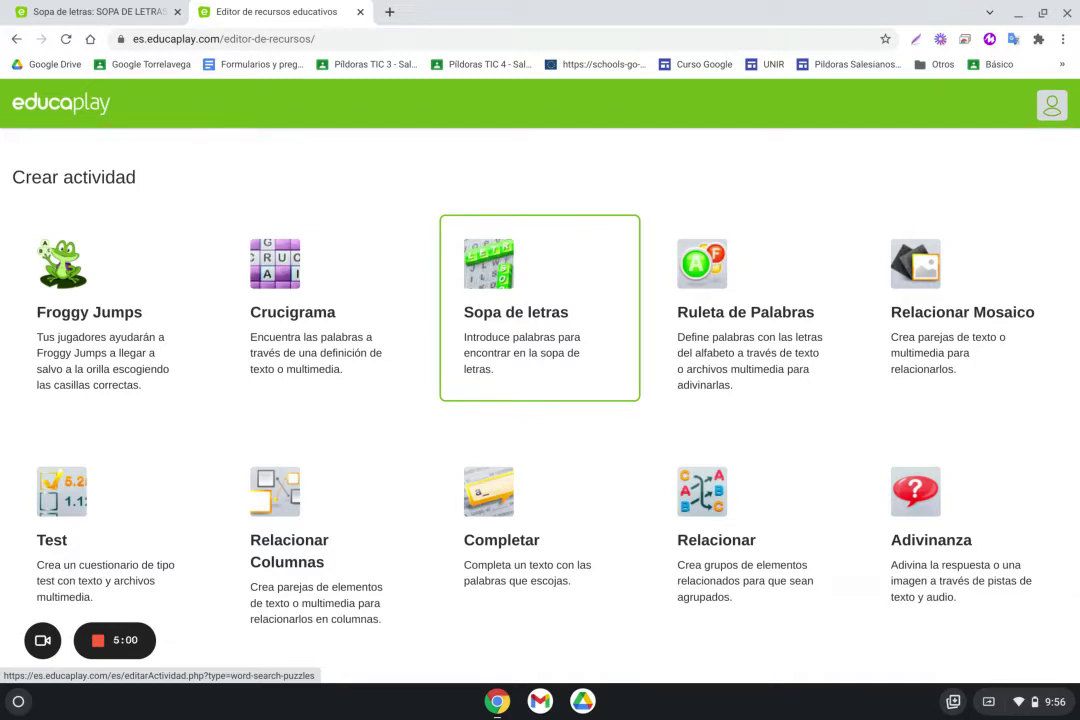
click(540, 307)
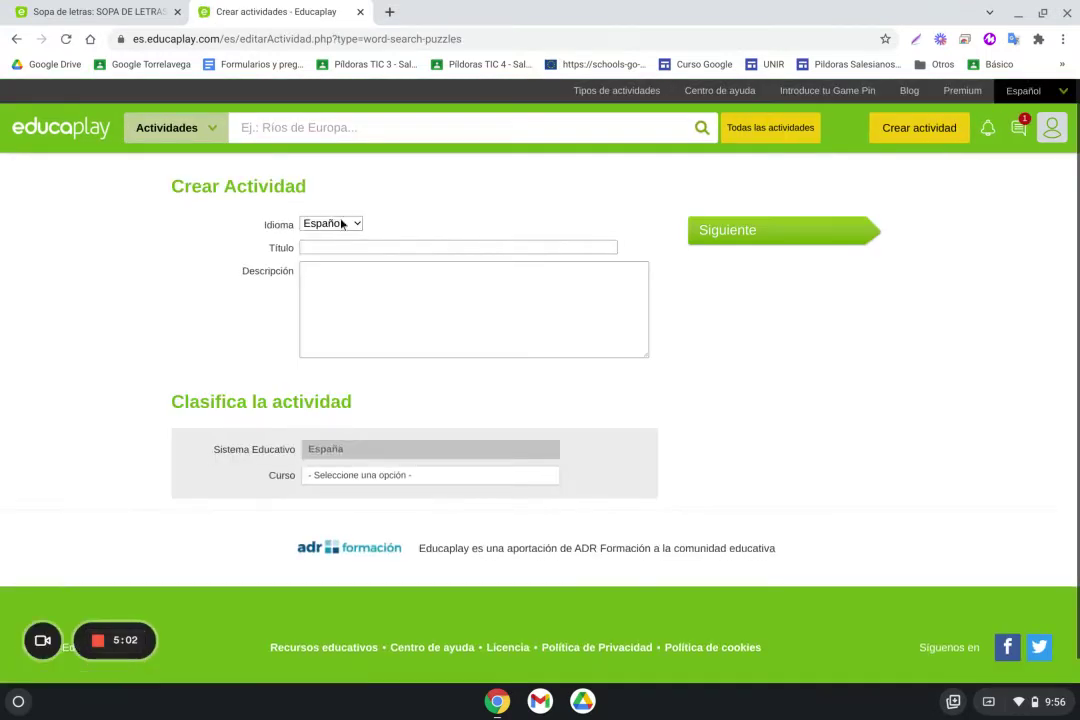
click(341, 224)
click(354, 222)
- Title the activity "Animales vertebrados"
click(381, 248)
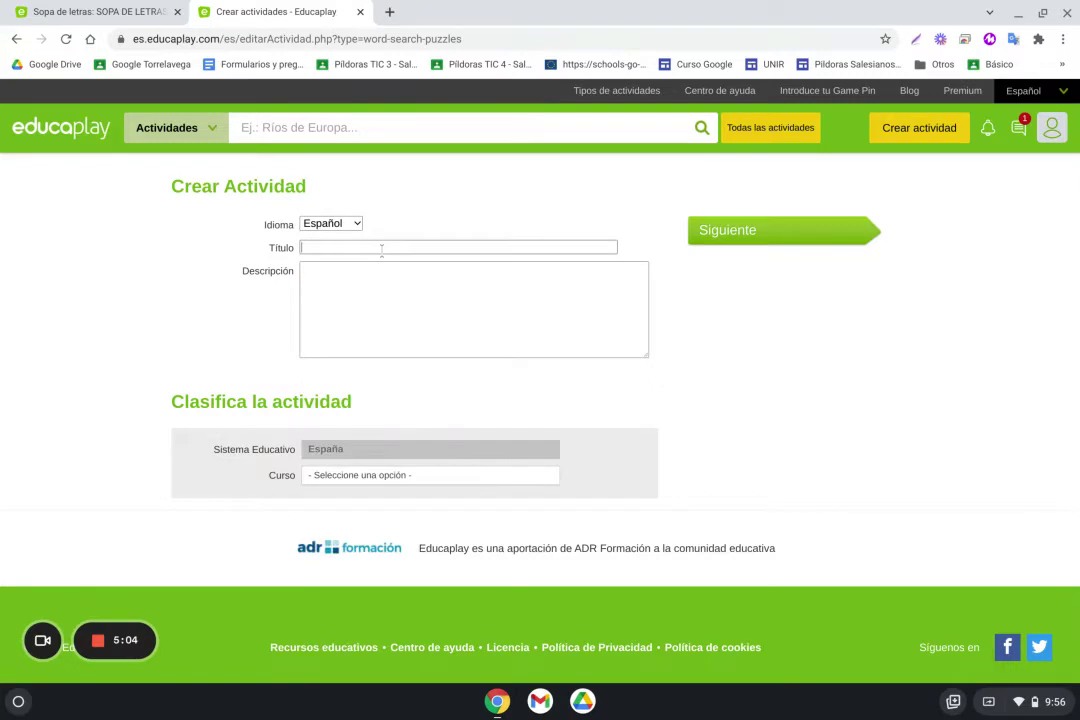
text(Aniamles)
key(BackSpace)
key(BackSpace)
key(BackSpace)
key(BackSpace)
key(BackSpace)
text(males vertebradis)
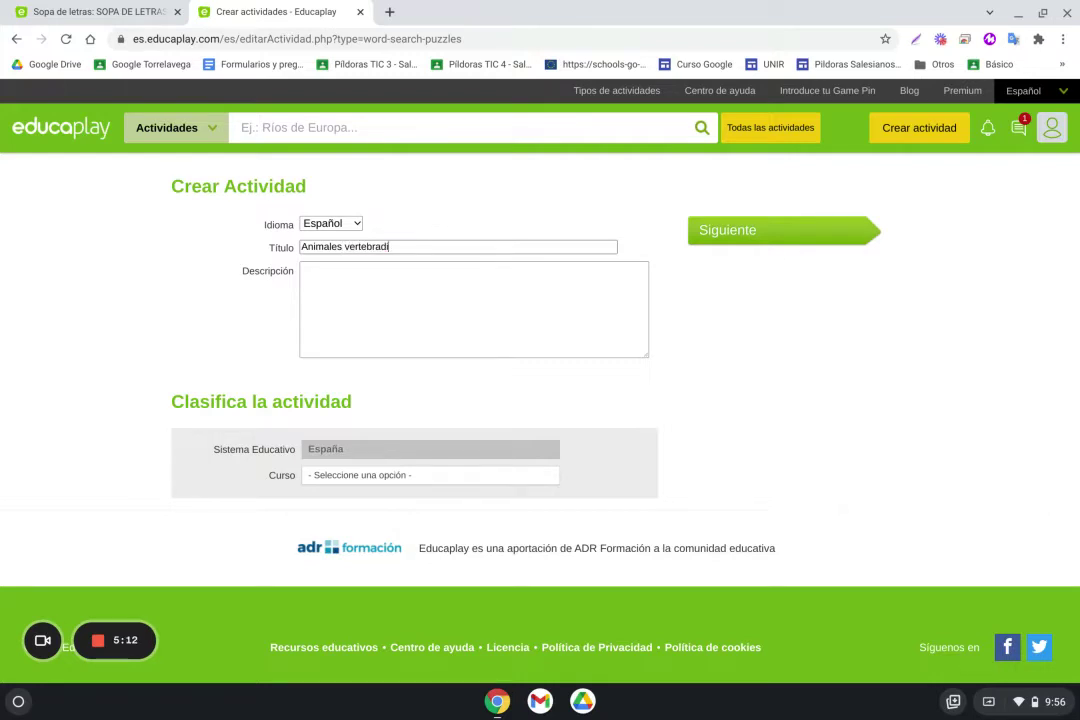
key(BackSpace)
text(os)
- Copy the activity's title, "Animales vertebrados", into its description
triple_click(414, 246)
click(414, 246)
triple_click(414, 246)
key(ctrl+c)
click(410, 303)
key(ctrl+v)
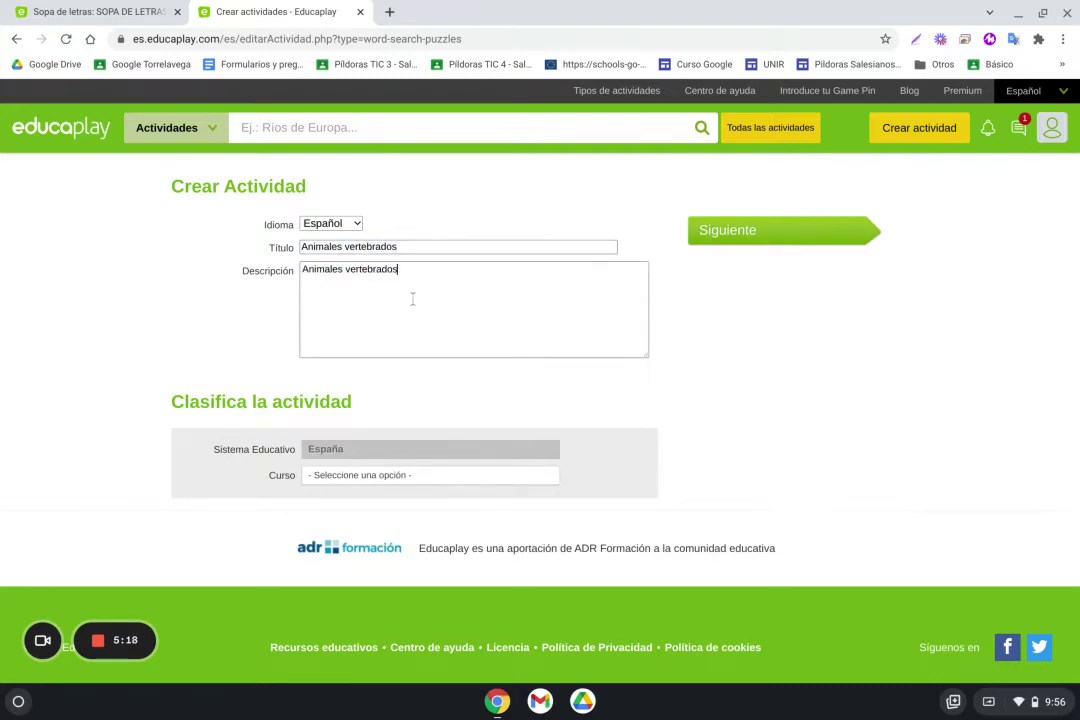
- Classify the activity under the course 3º - Educación Primaria
click(321, 475)
scroll(363, 636, down, 1)
scroll(363, 636, down, 3)
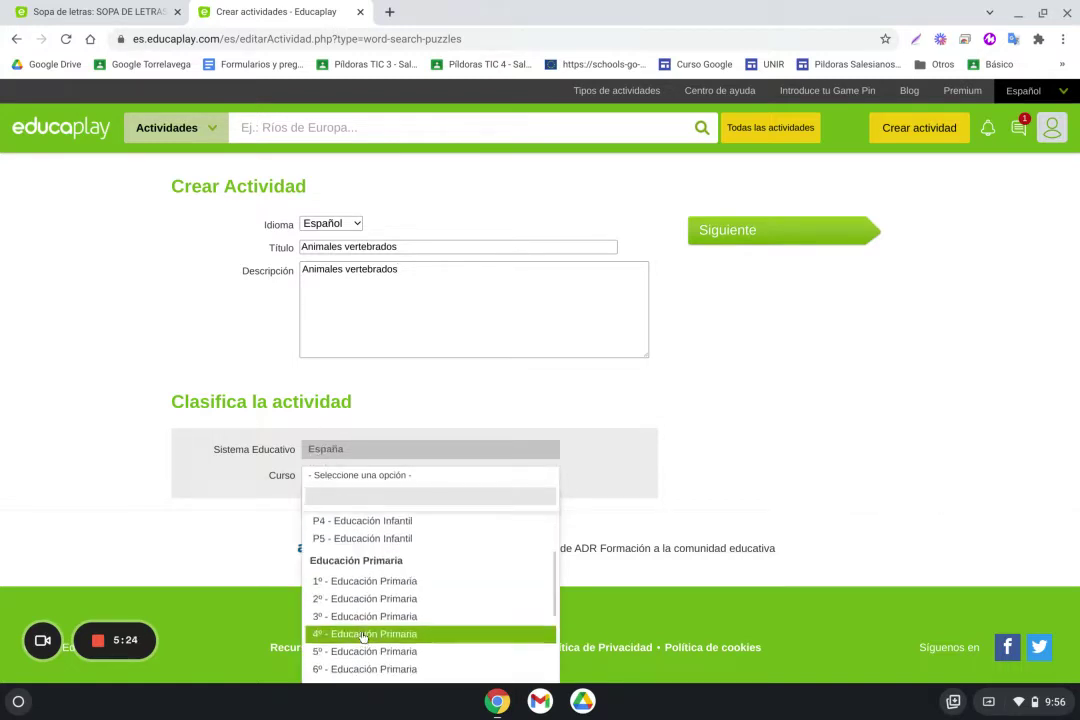
click(368, 566)
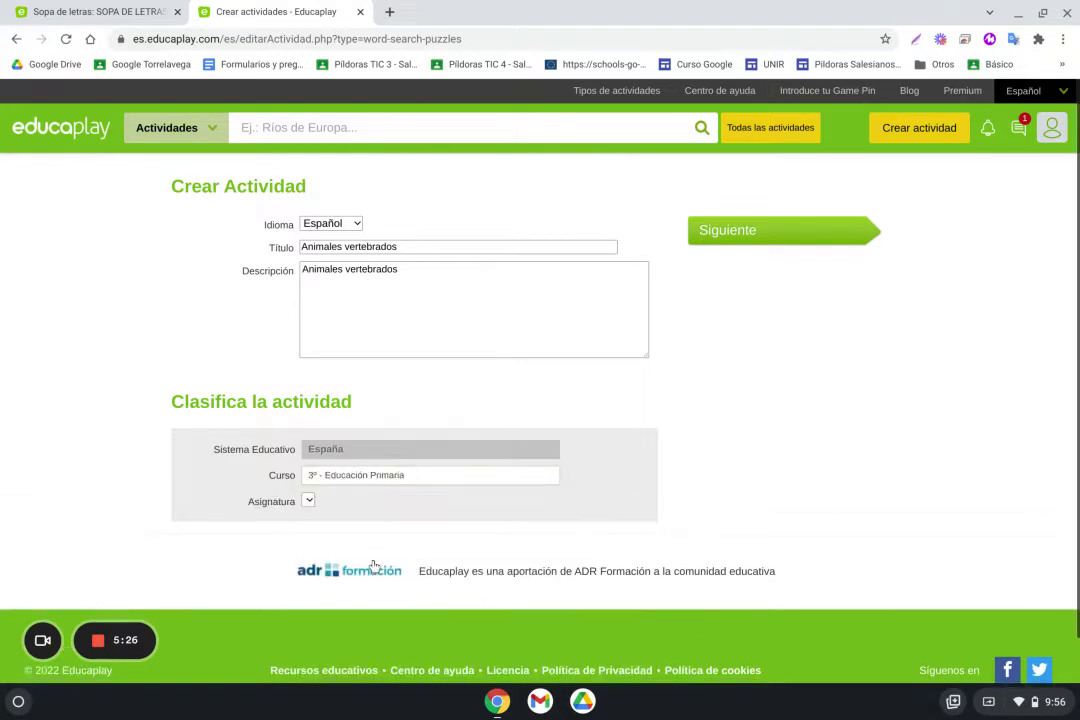
- Set the activity's subject to Medio natural y social
click(368, 503)
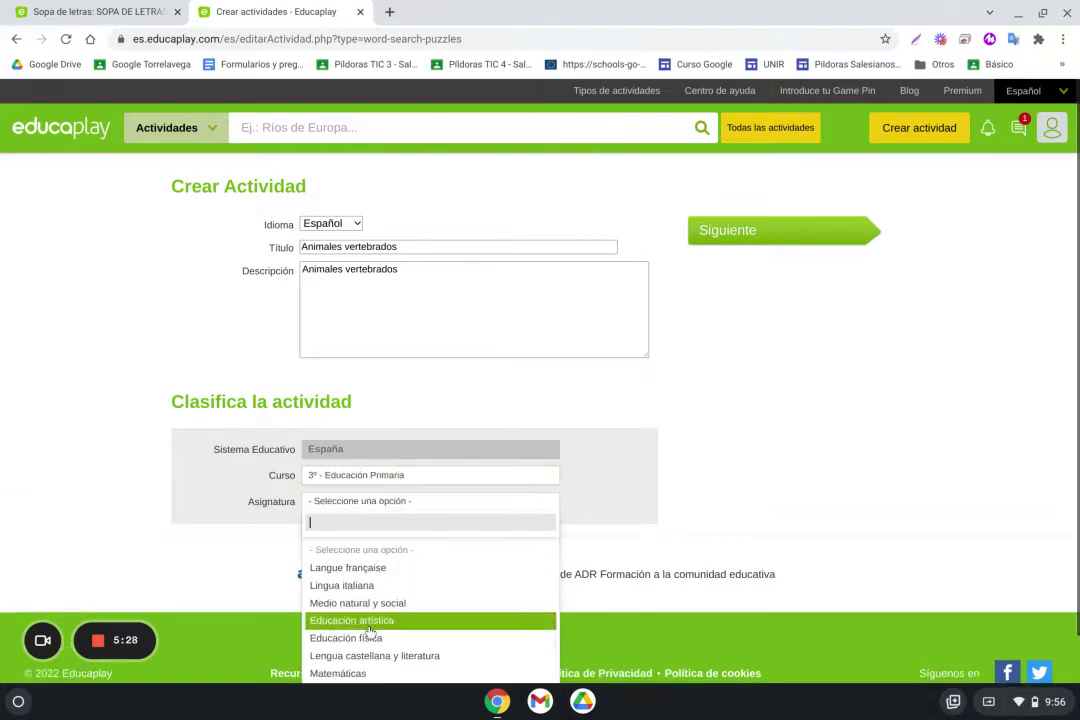
scroll(375, 640, down, 1)
scroll(376, 640, down, 1)
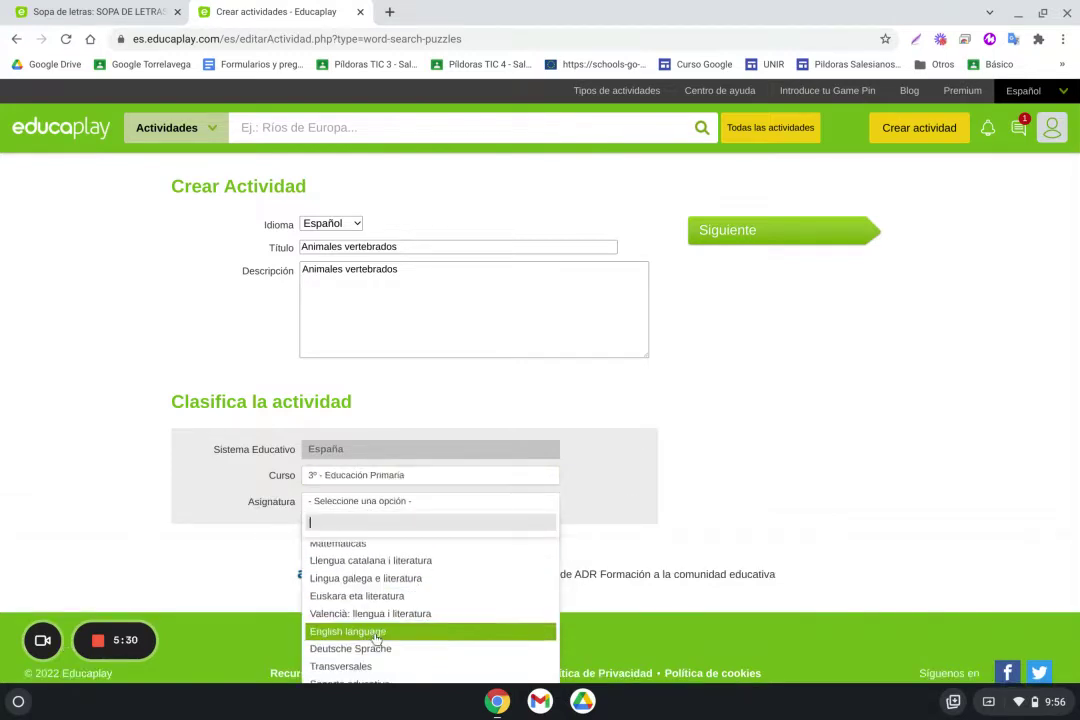
scroll(440, 615, up, 2)
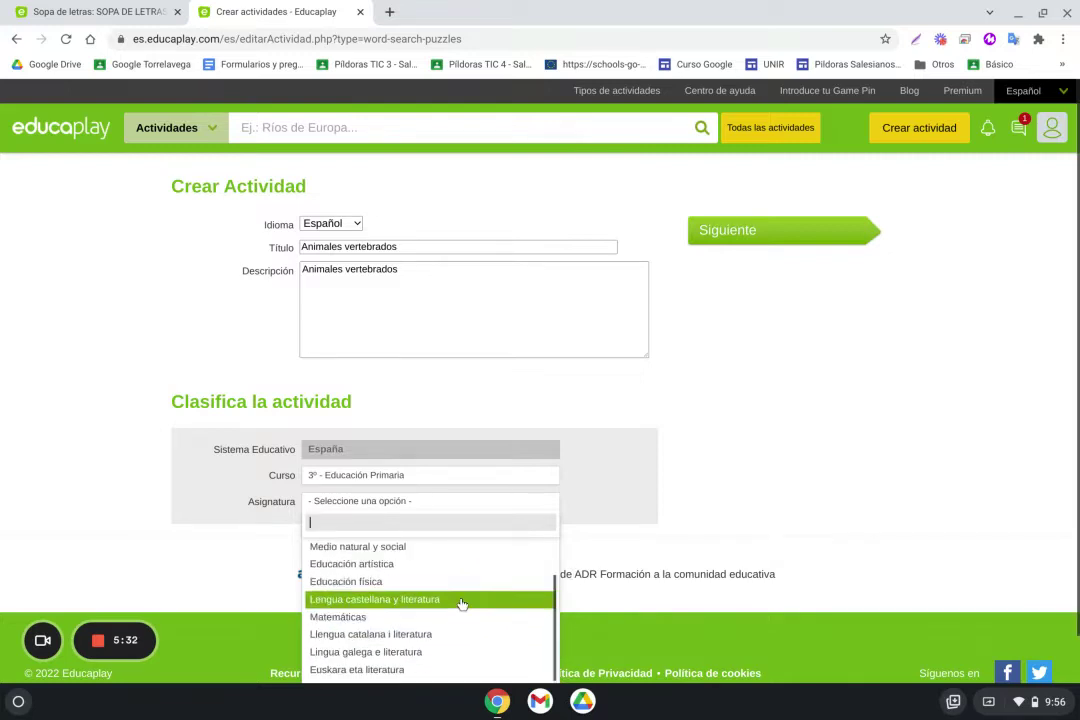
click(442, 603)
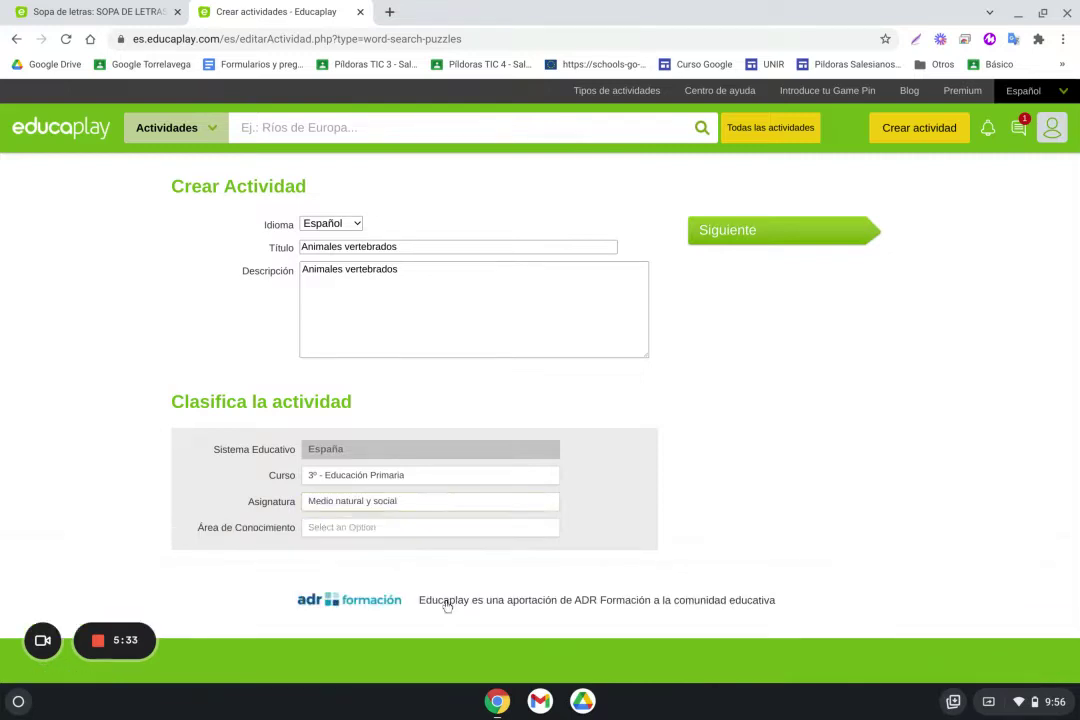
- Set the knowledge area to Biología and continue to the word search configuration
click(369, 528)
click(358, 584)
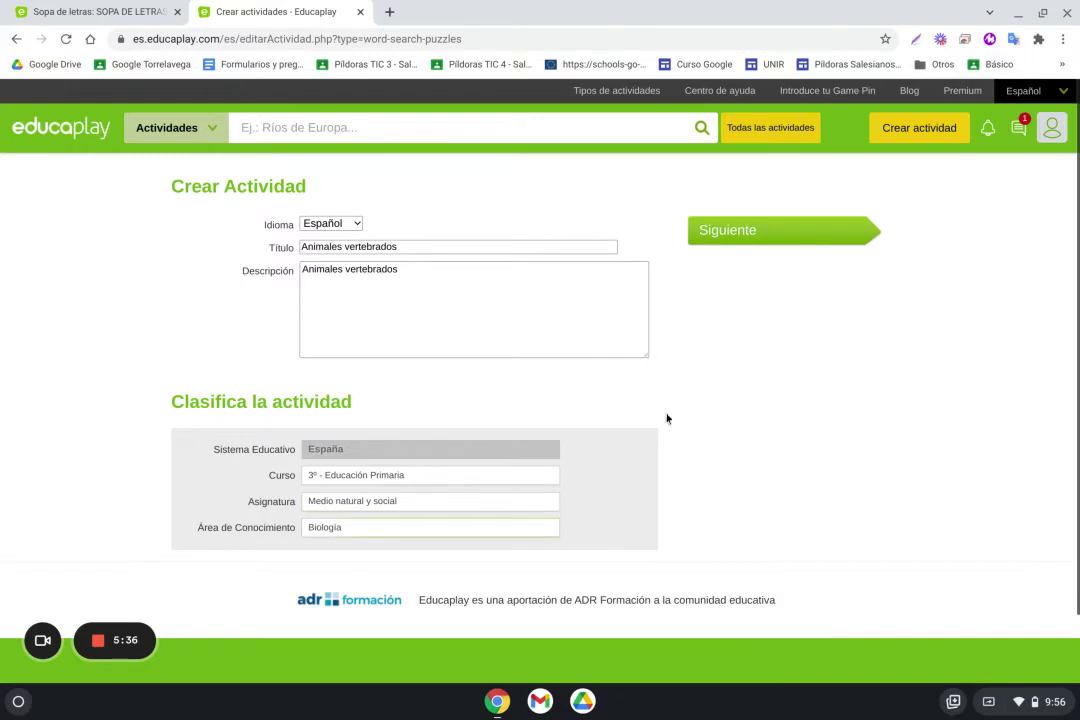
click(766, 241)
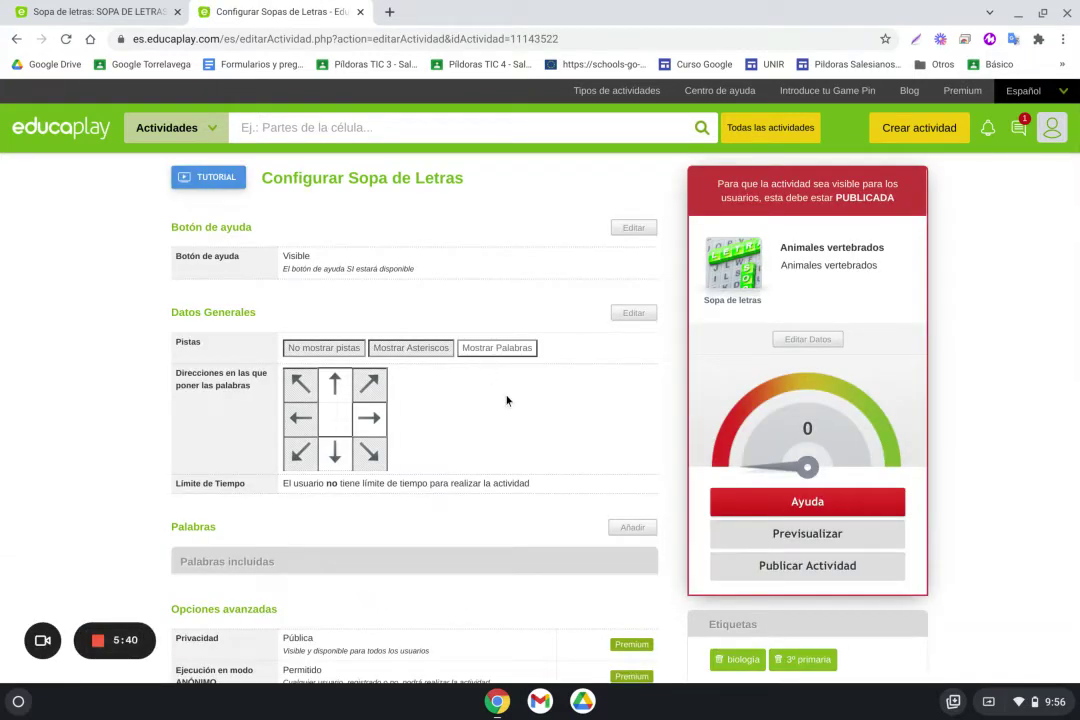
- Open and close the tutorial on configuring a word search, and look over the activity's advanced options
click(228, 176)
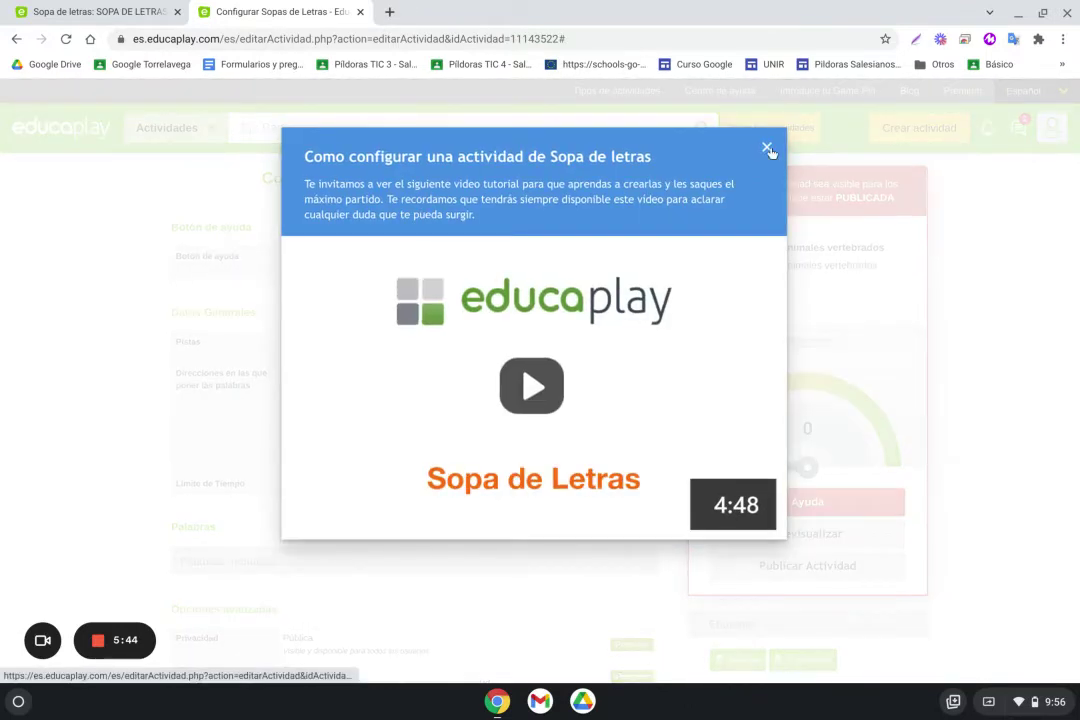
click(767, 149)
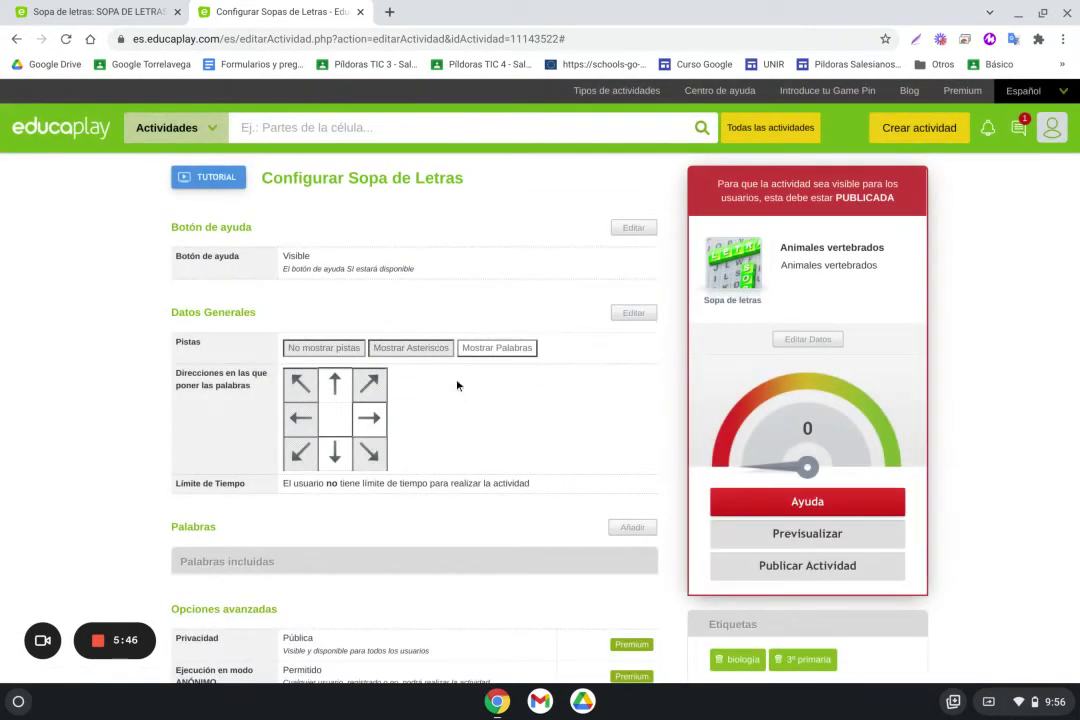
scroll(457, 385, down, 5)
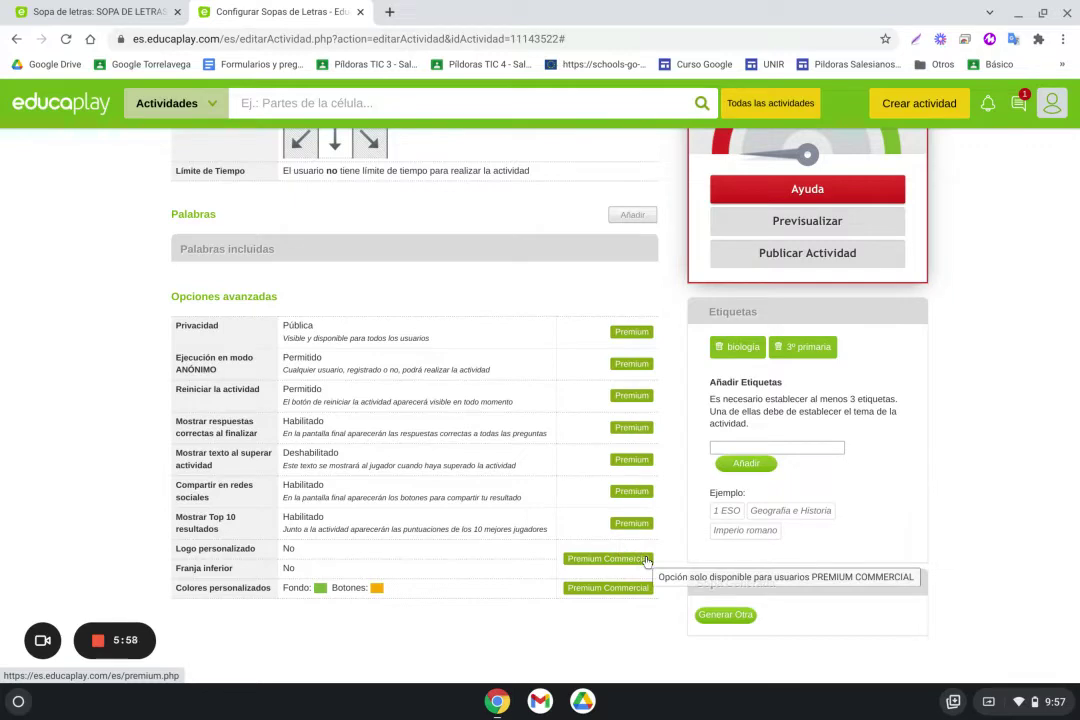
- Set the activity's help button to Oculto and submit the change
scroll(647, 562, up, 3)
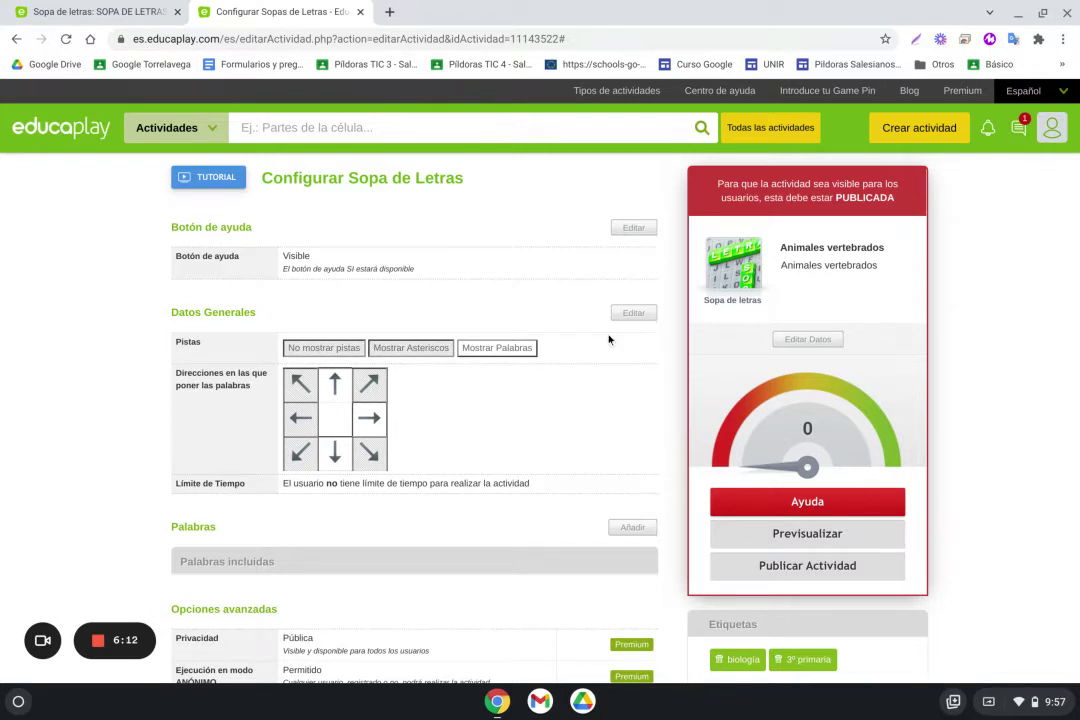
click(633, 228)
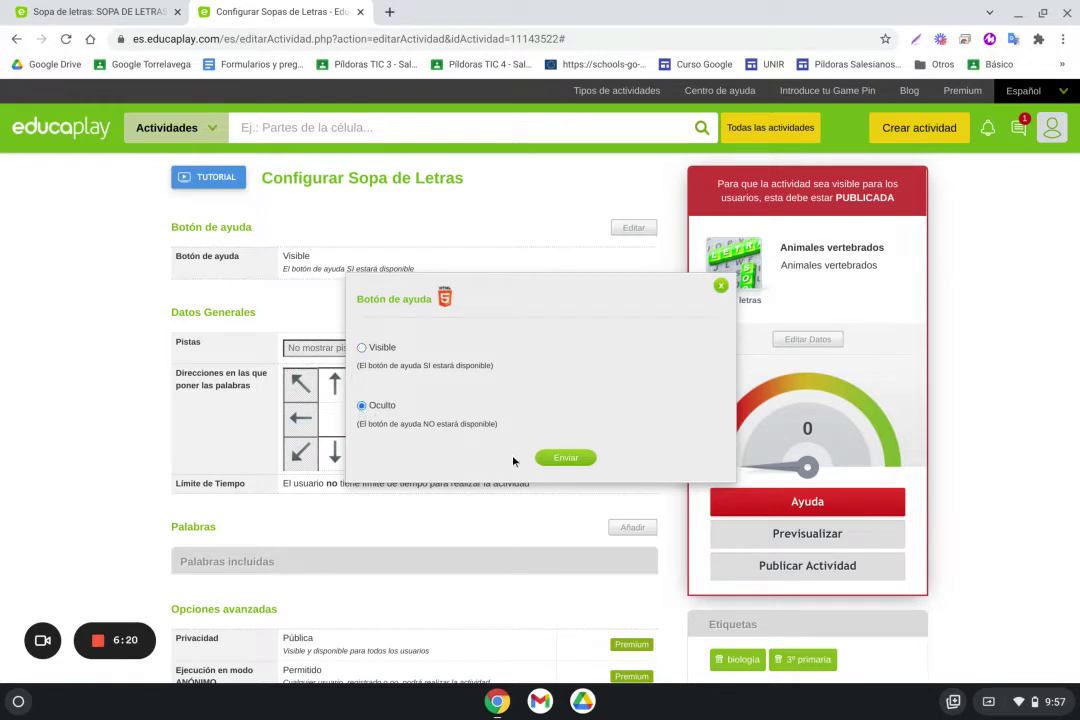
click(551, 459)
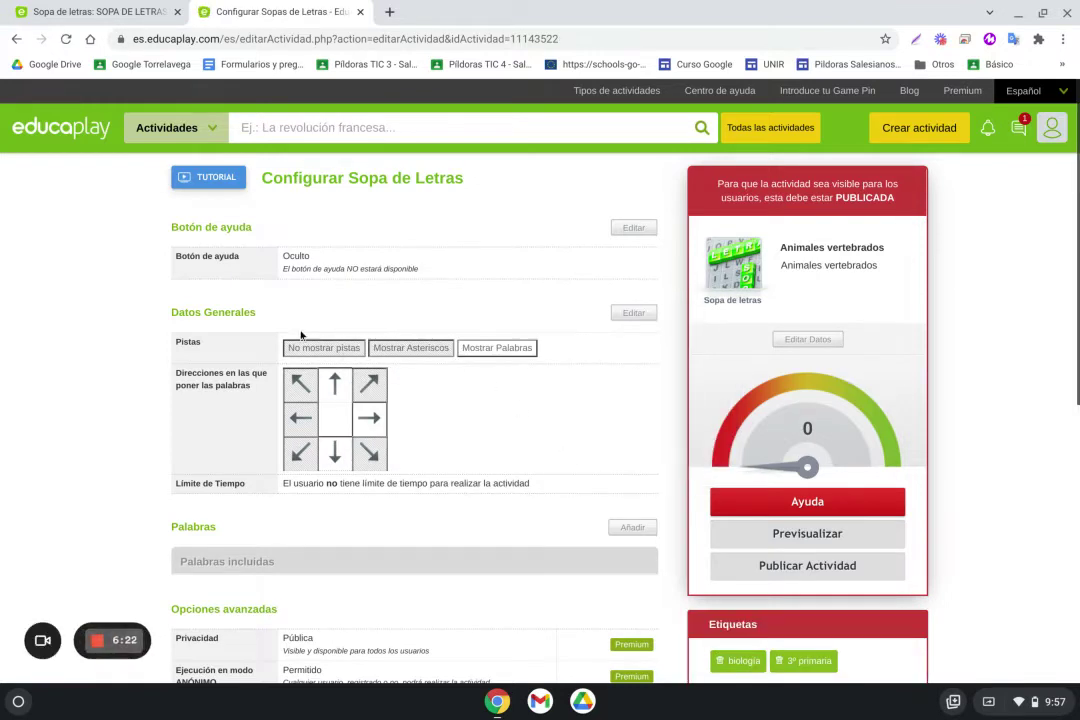
- Try a time limit of 120 seconds in the general data, switch the limit back to No and submit
click(634, 313)
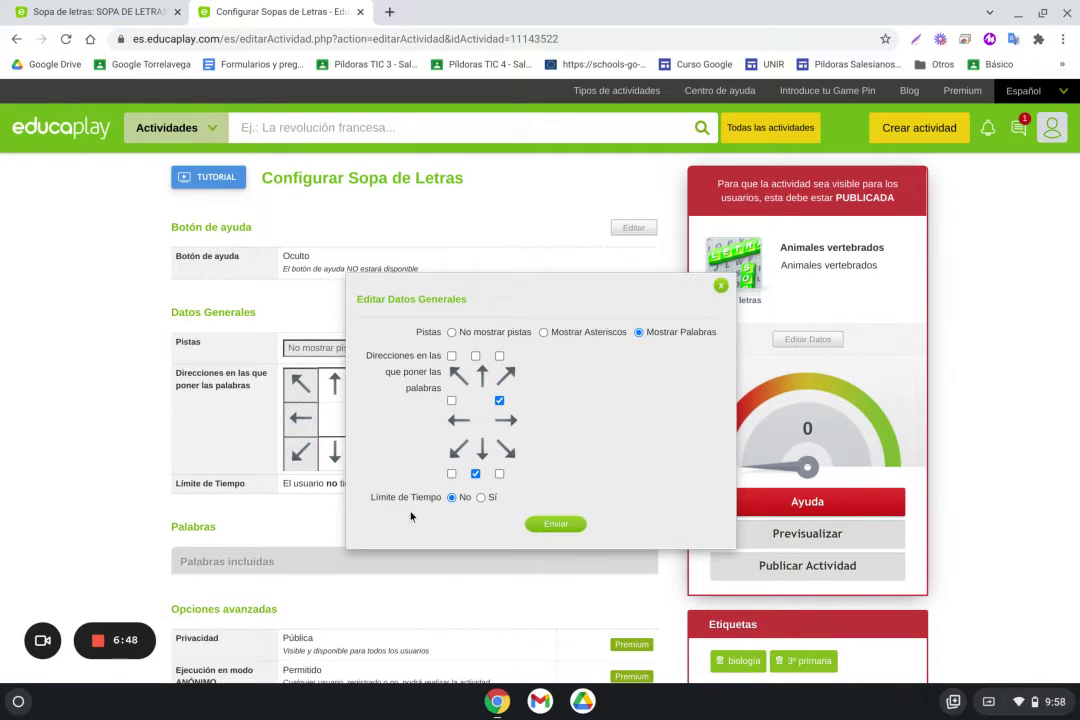
click(481, 497)
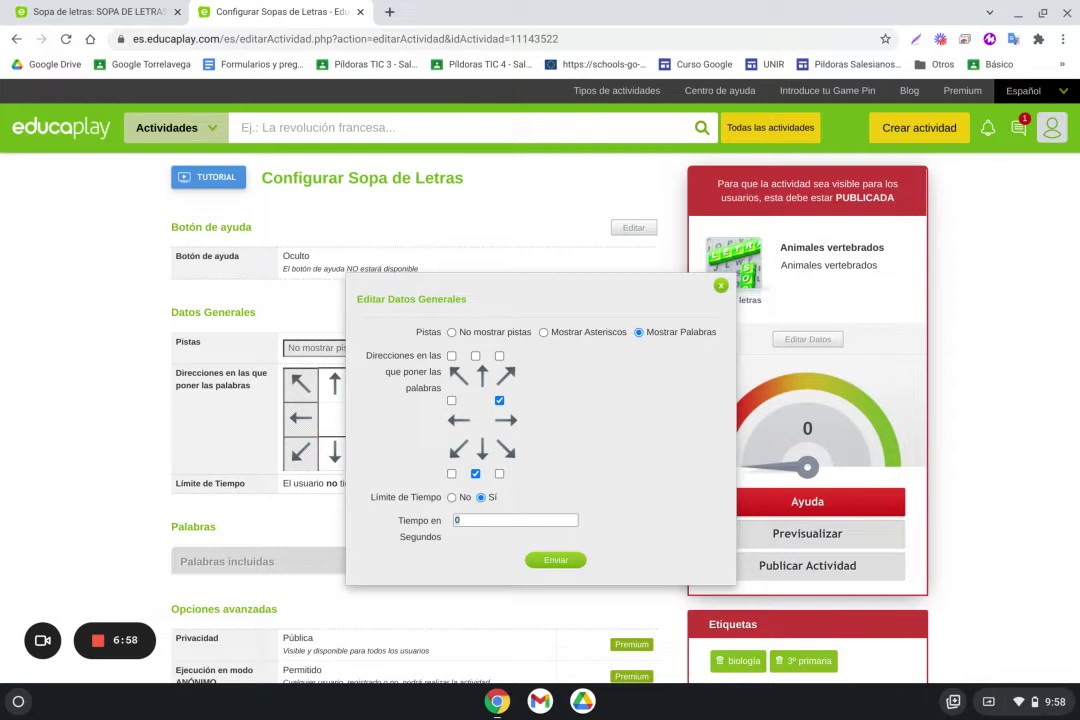
text(120)
click(451, 499)
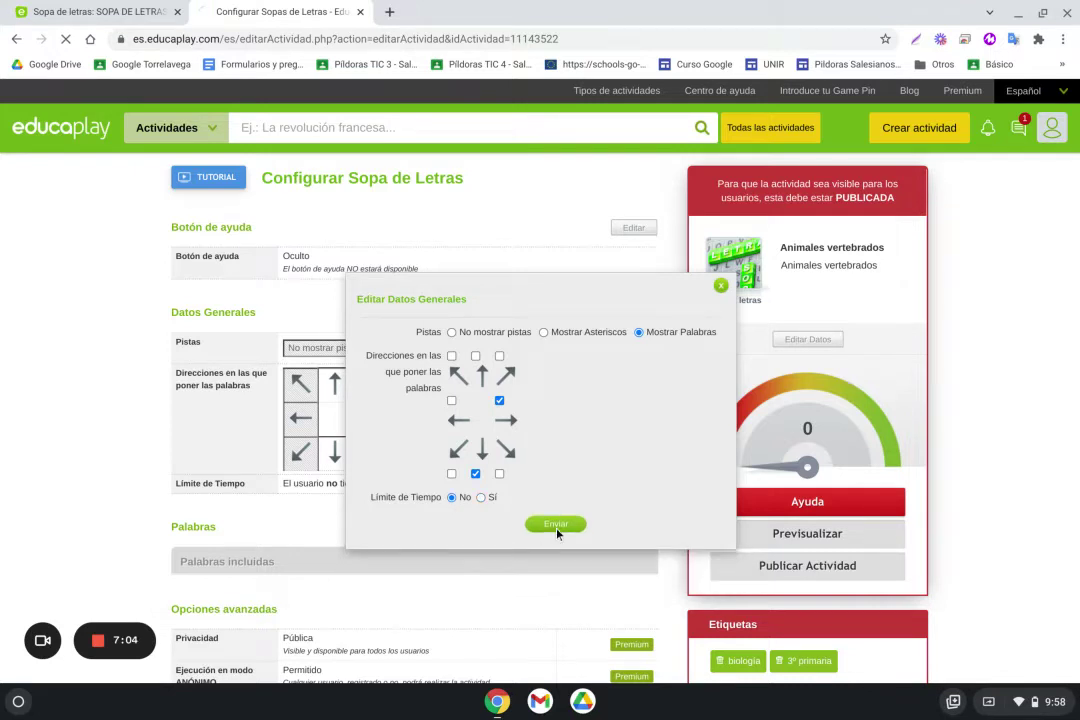
click(557, 527)
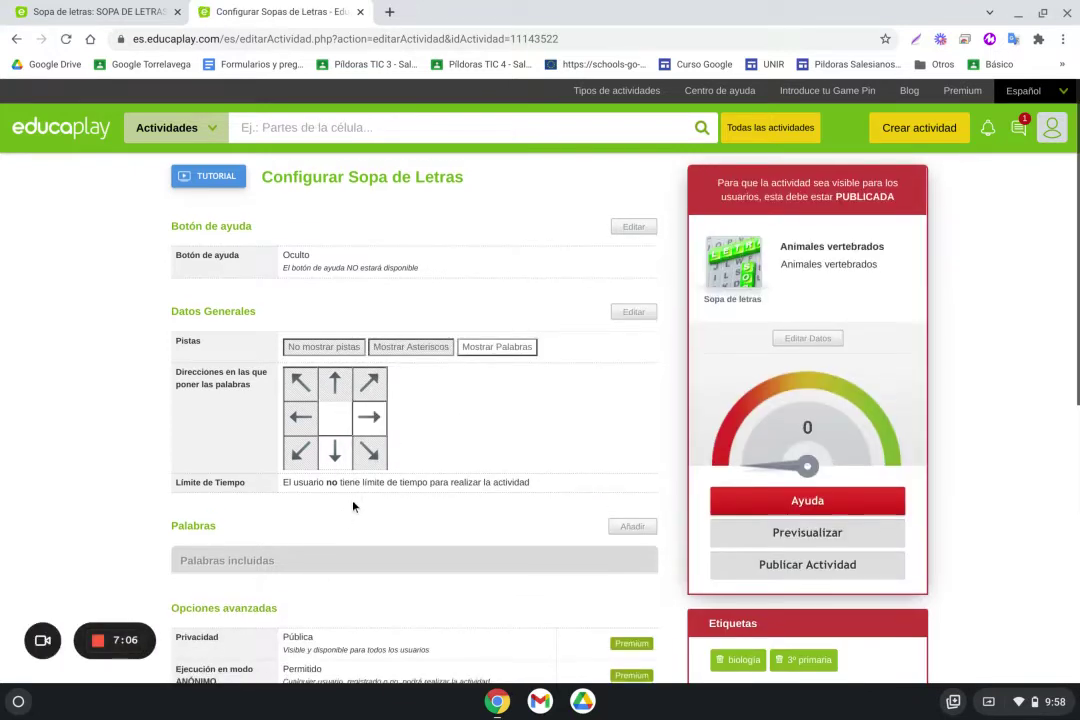
- Add the word "elefante" to the word search
scroll(391, 484, down, 1)
click(630, 470)
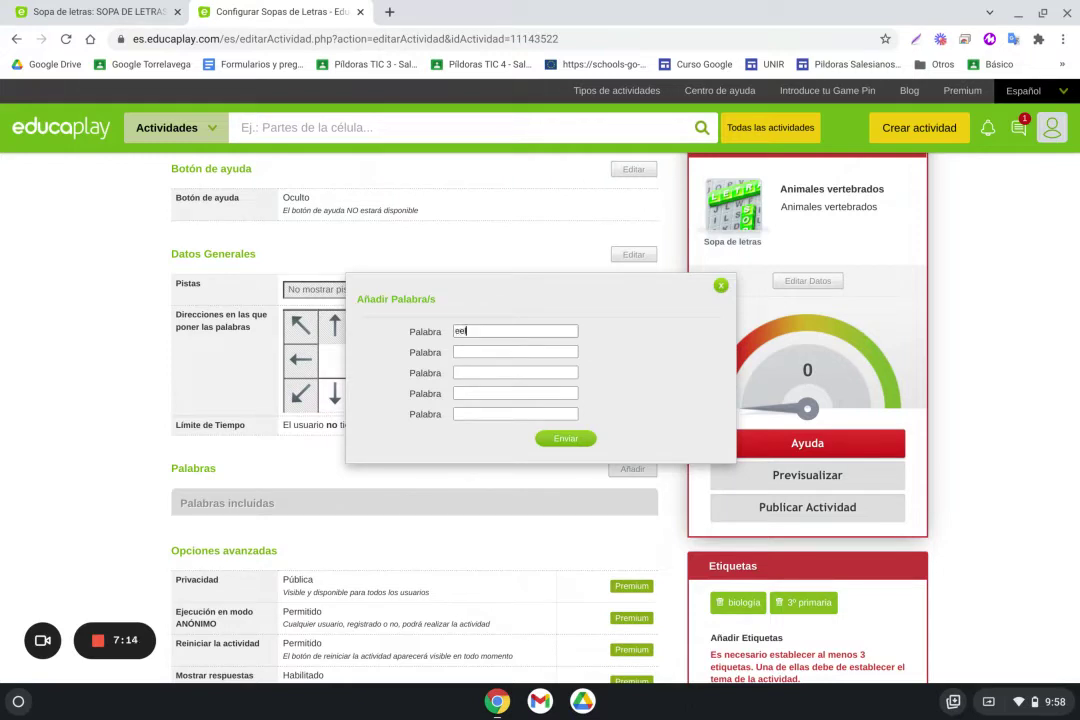
text(elefante)
key(Return)
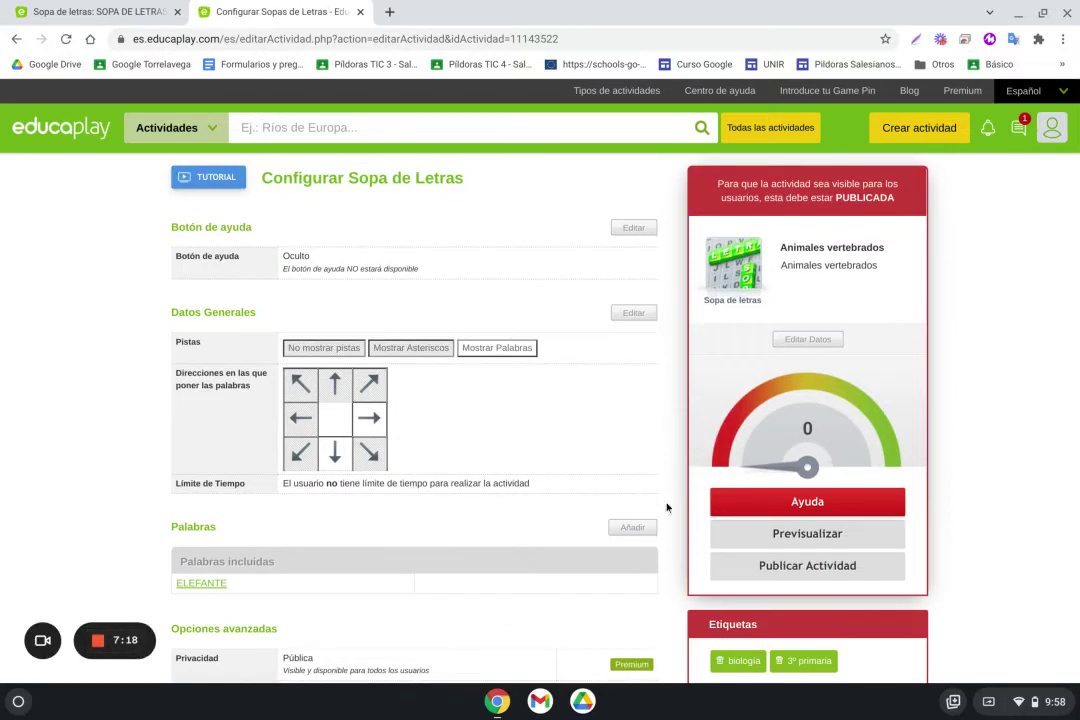
- Add the words "jirafa", "gorila", "león", "pantera" and "koala" to the word search in one batch
click(631, 527)
click(551, 331)
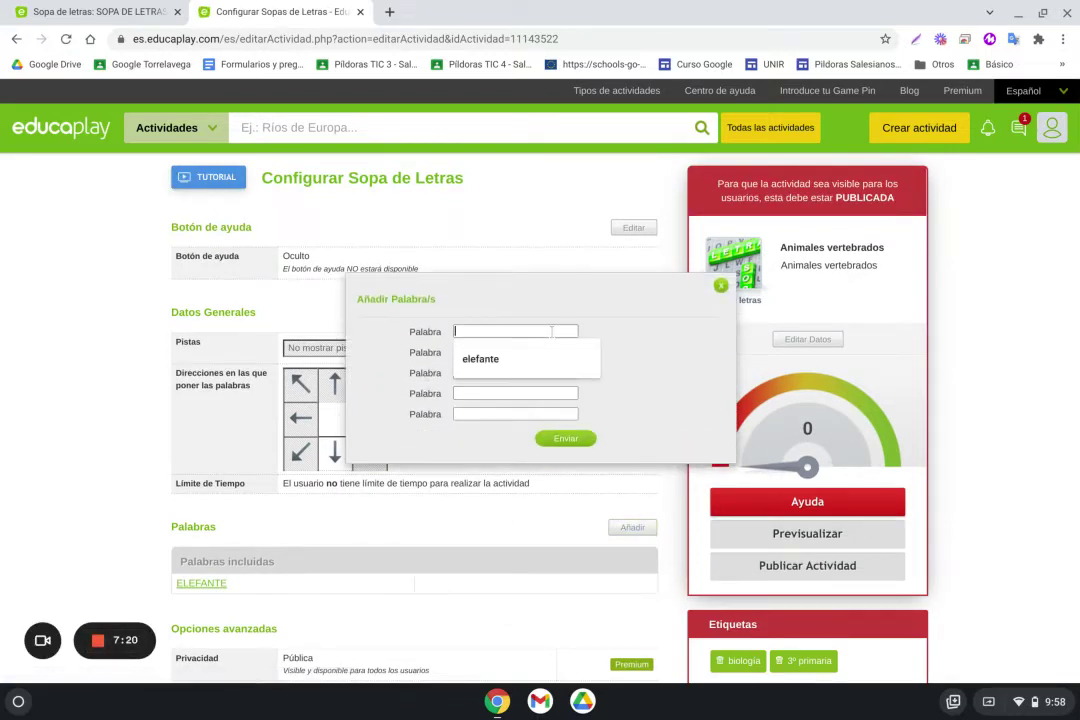
text(l)
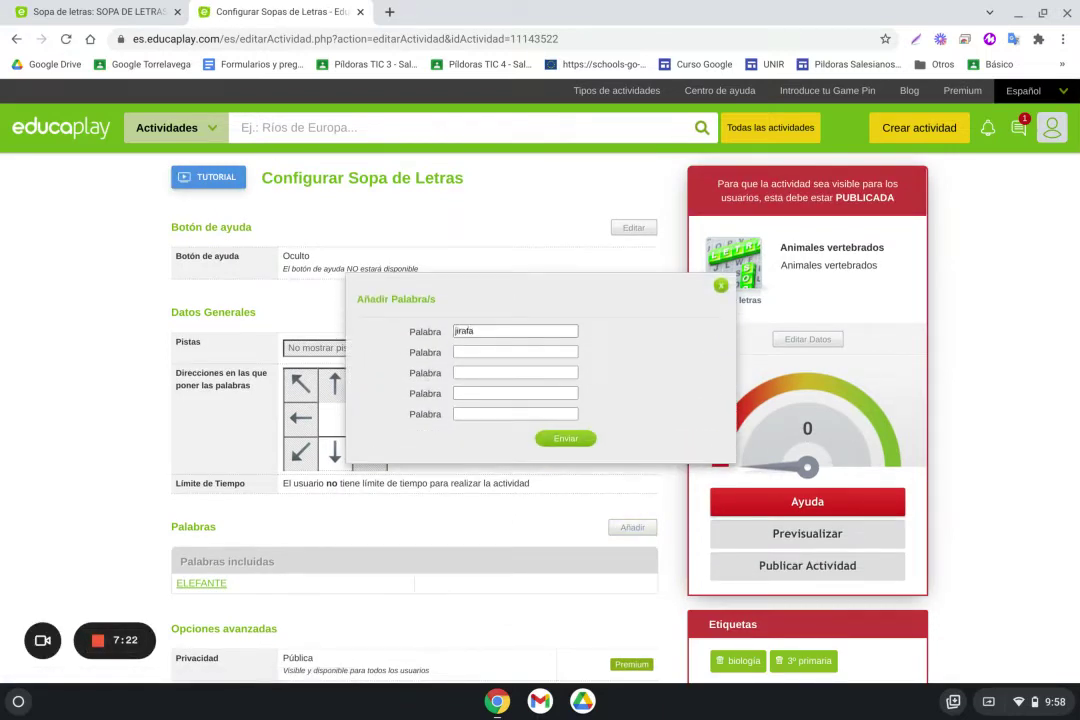
click(571, 352)
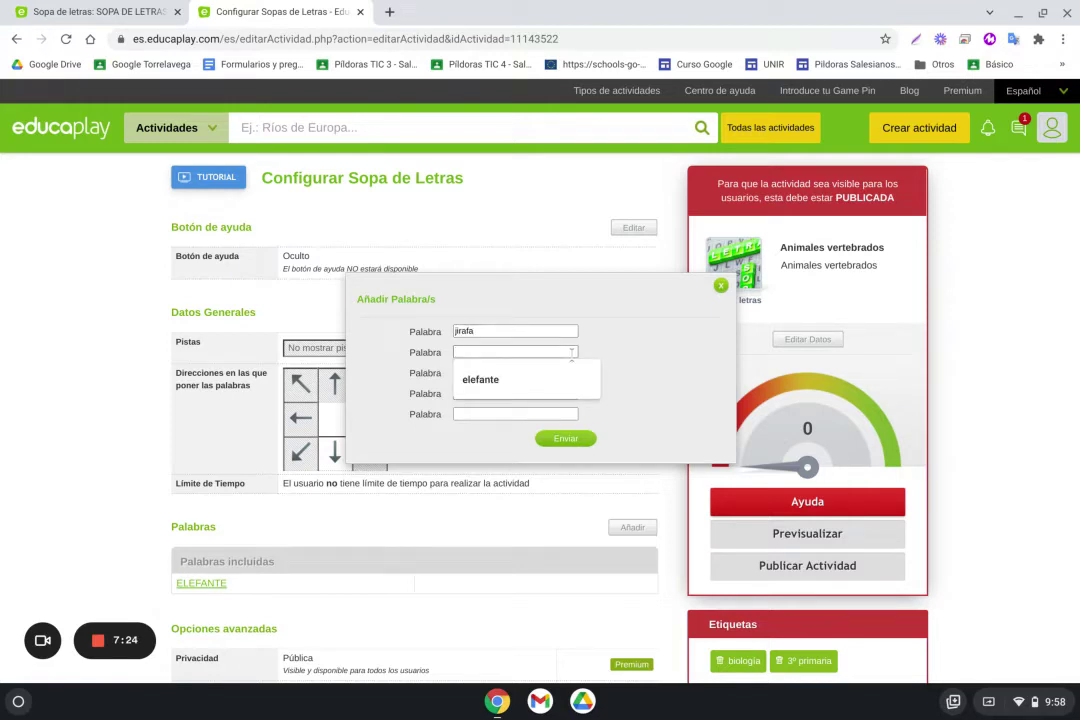
text(gorila)
click(554, 373)
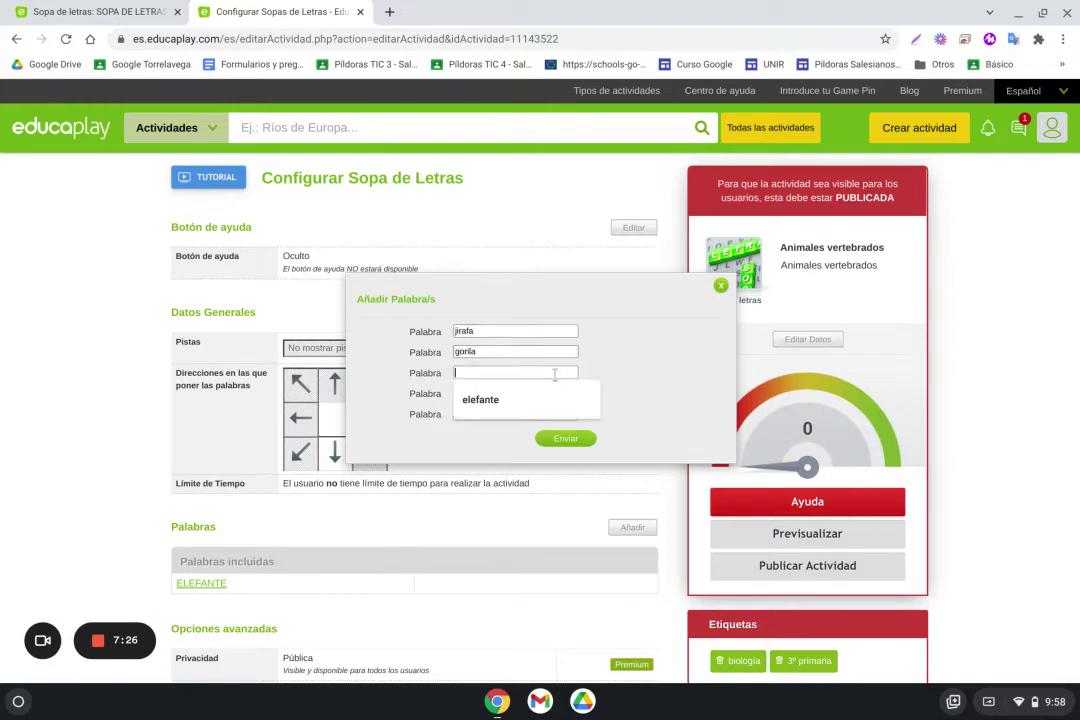
text(leo)
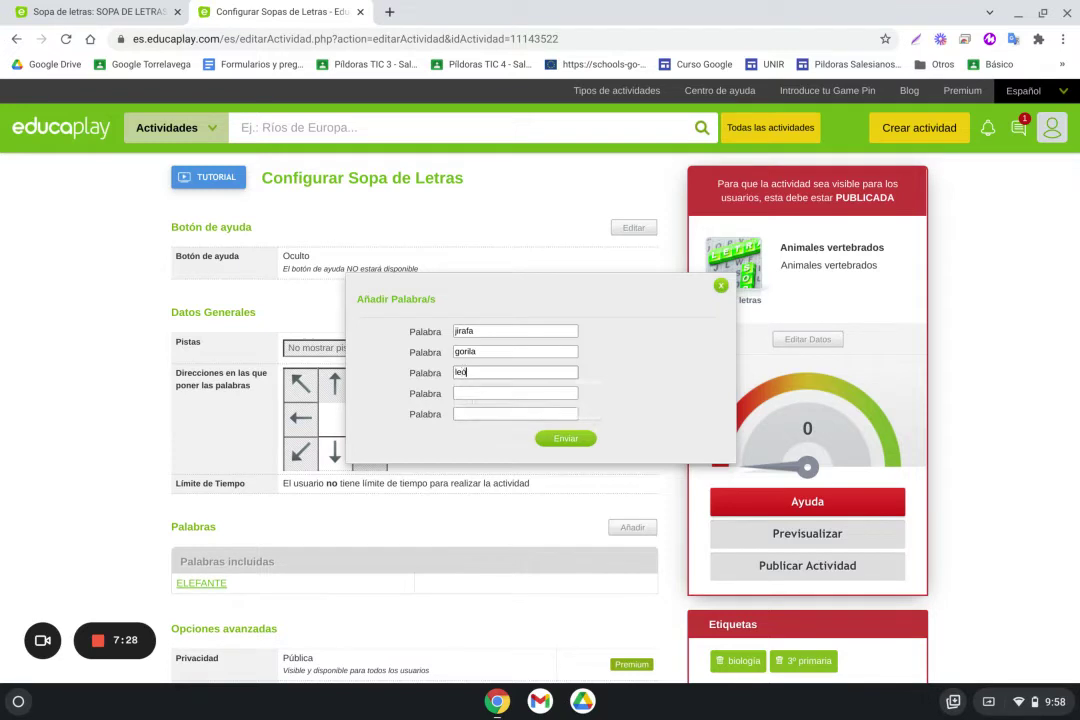
click(553, 393)
text(pamn)
click(562, 412)
text(koala)
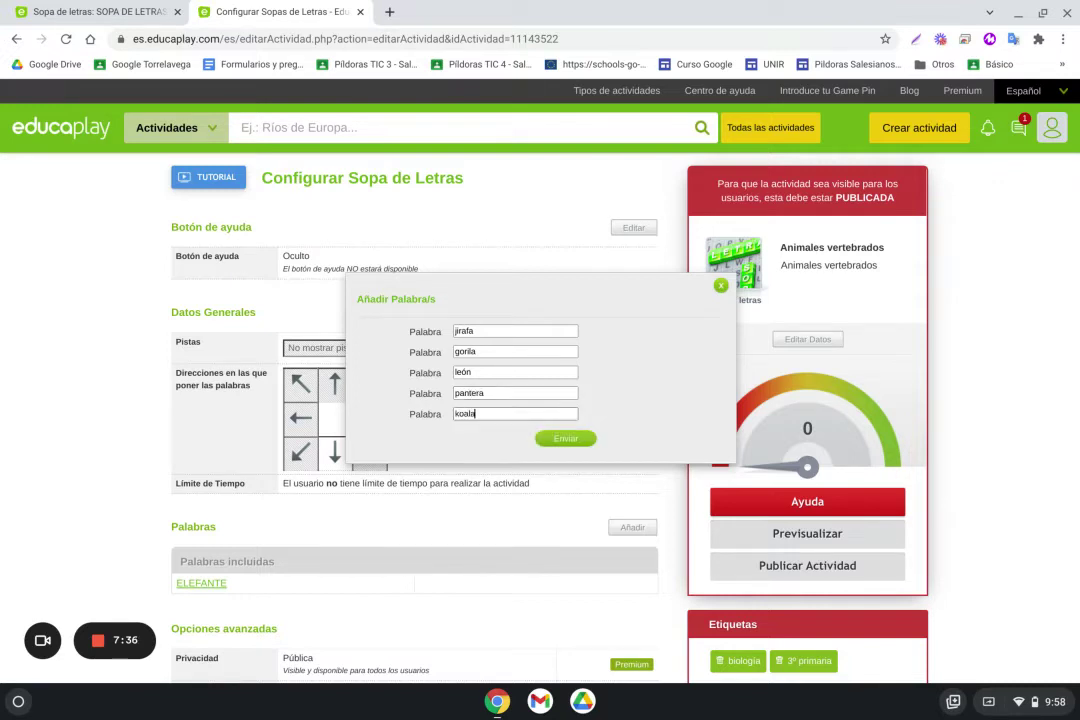
click(562, 438)
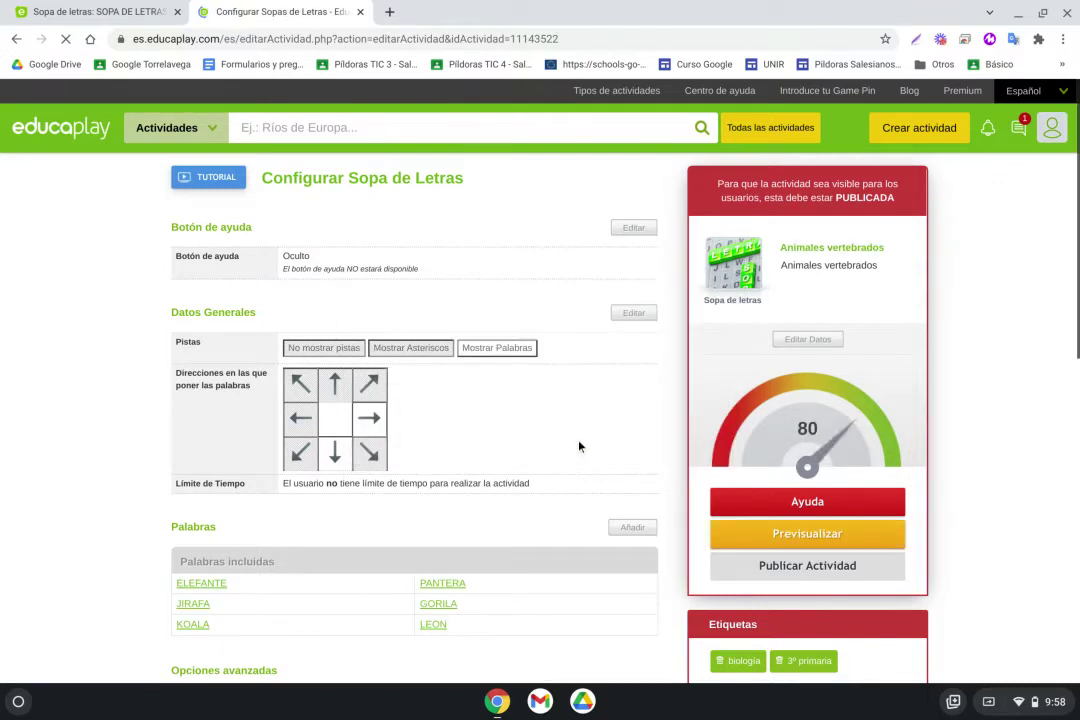
- Generate a different letter grid for the word search
scroll(578, 446, down, 1)
scroll(577, 449, down, 6)
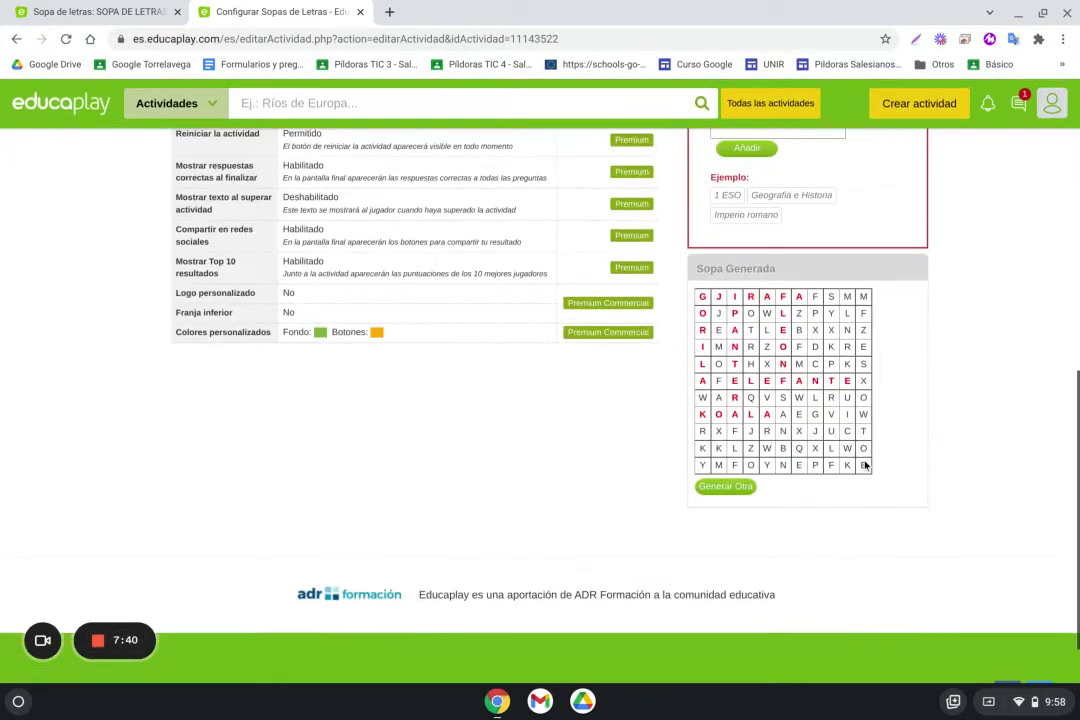
click(750, 486)
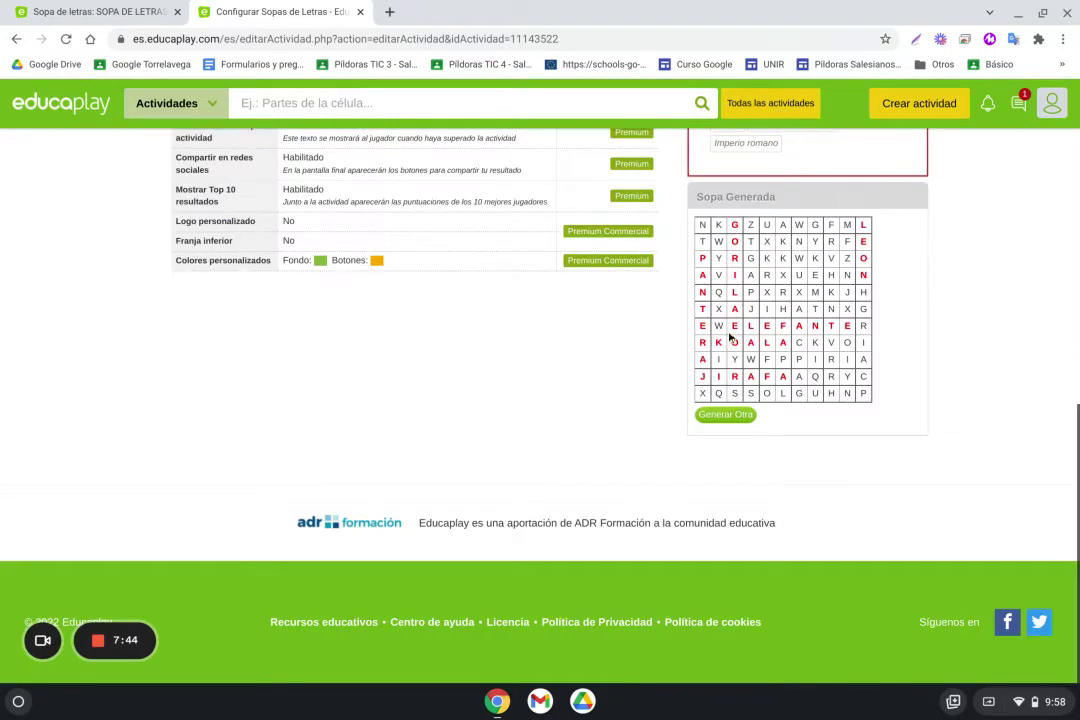
scroll(766, 393, up, 5)
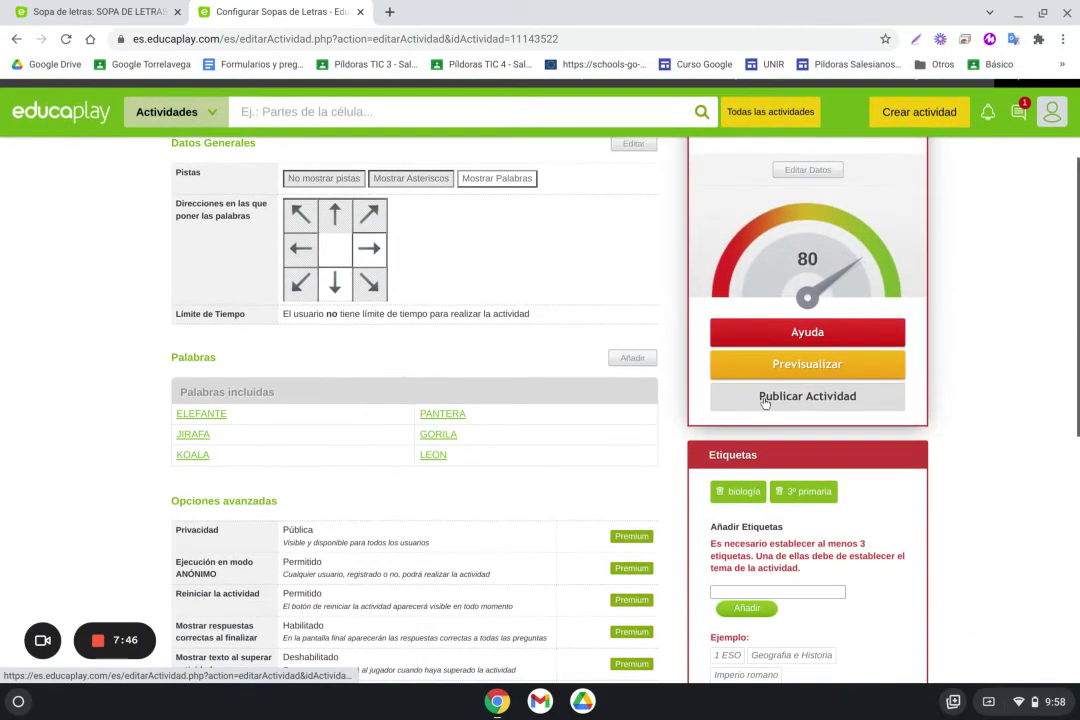
click(645, 358)
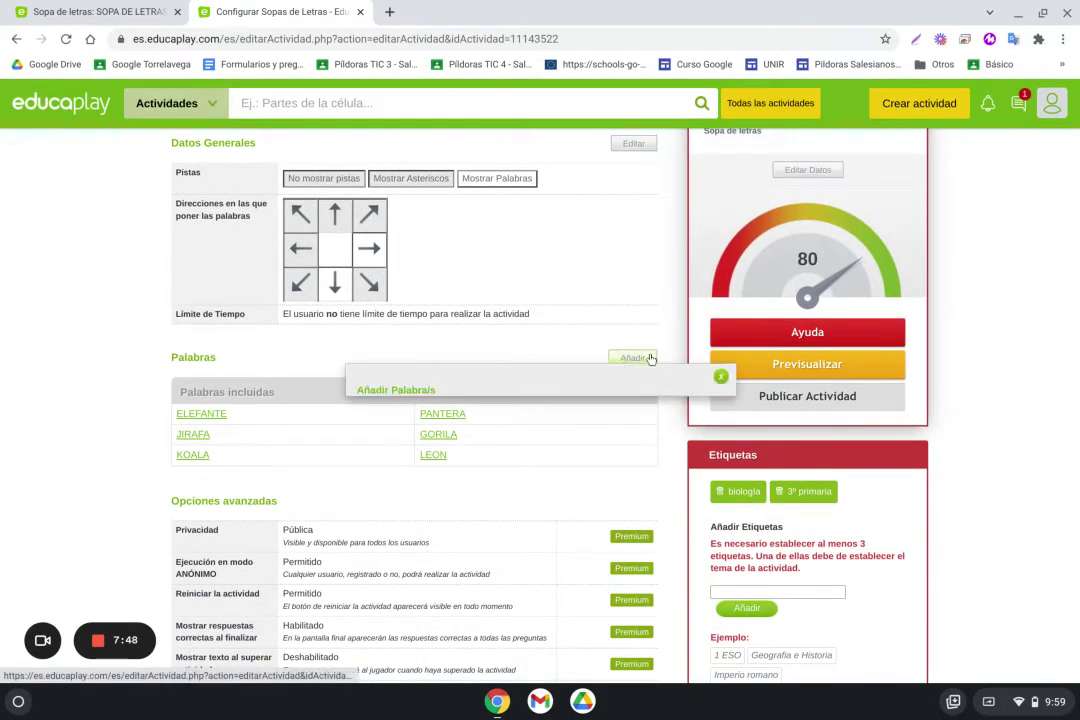
click(720, 284)
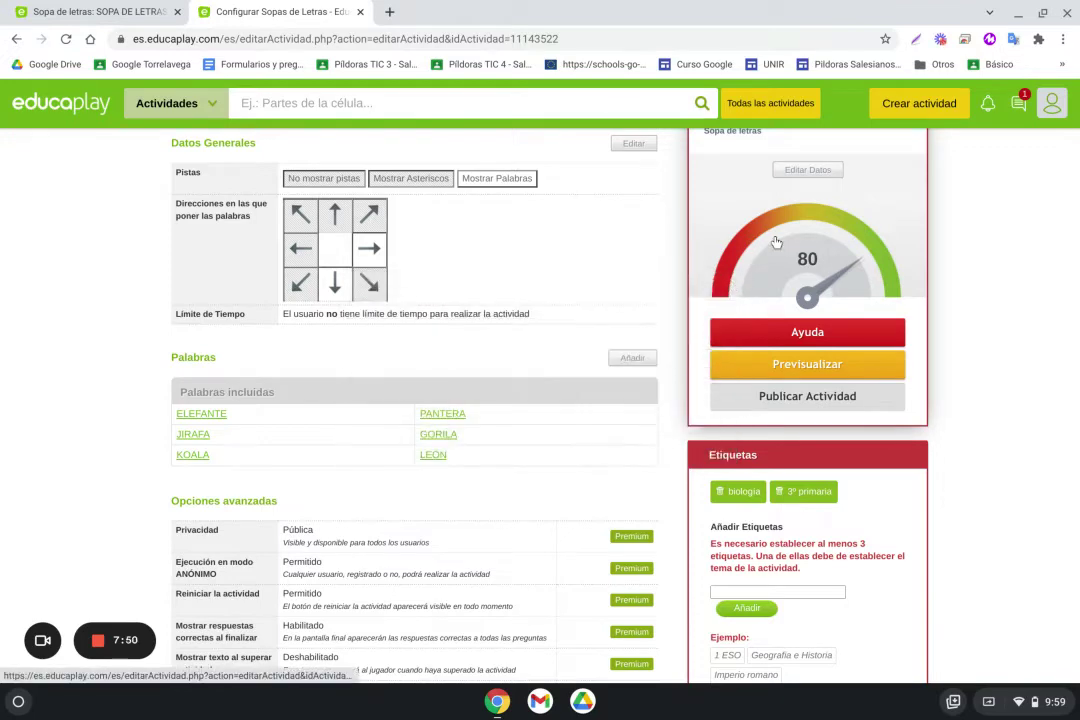
- Add the suggested tag "animales" to the activity as its third tag
scroll(868, 248, up, 1)
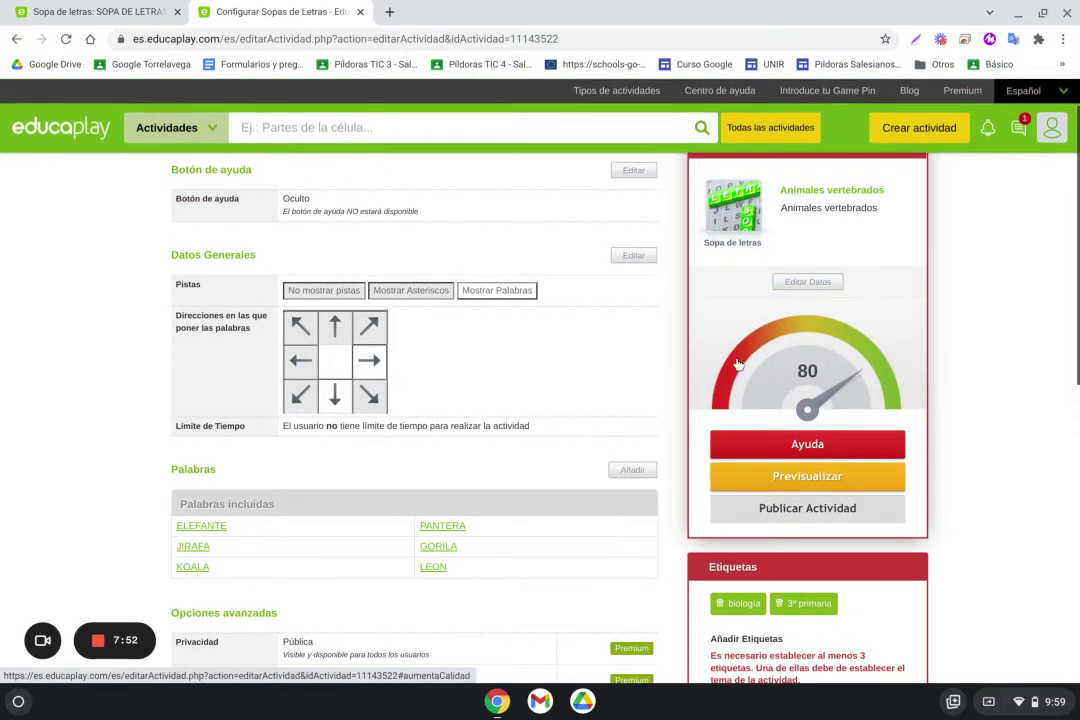
scroll(868, 375, down, 3)
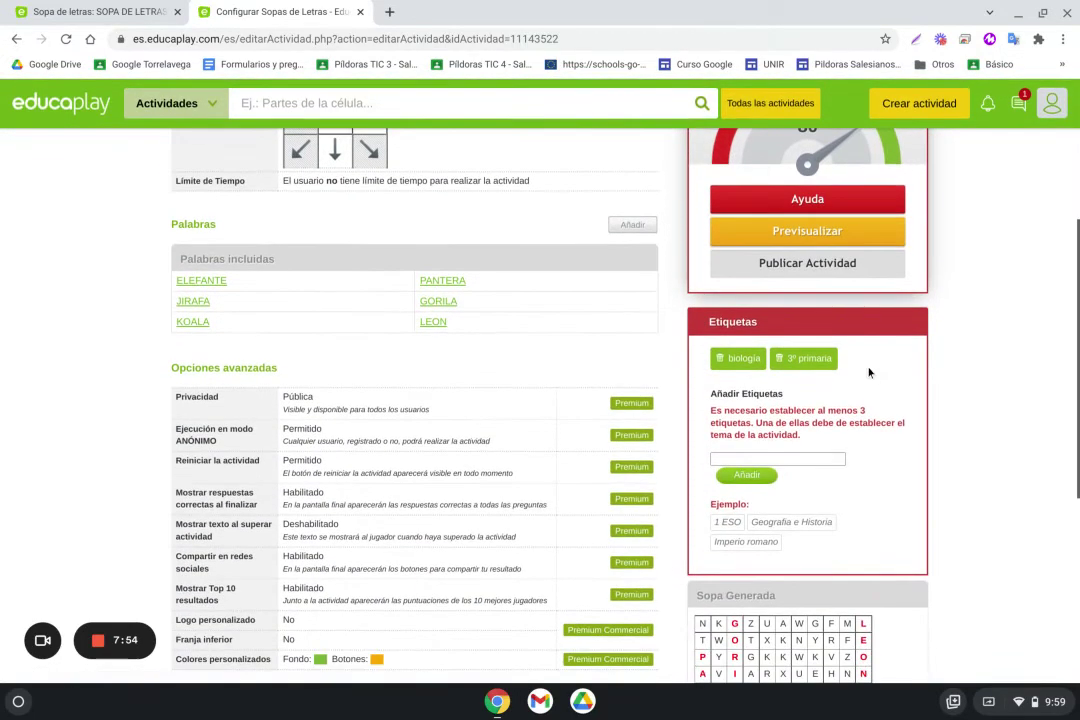
scroll(864, 316, up, 1)
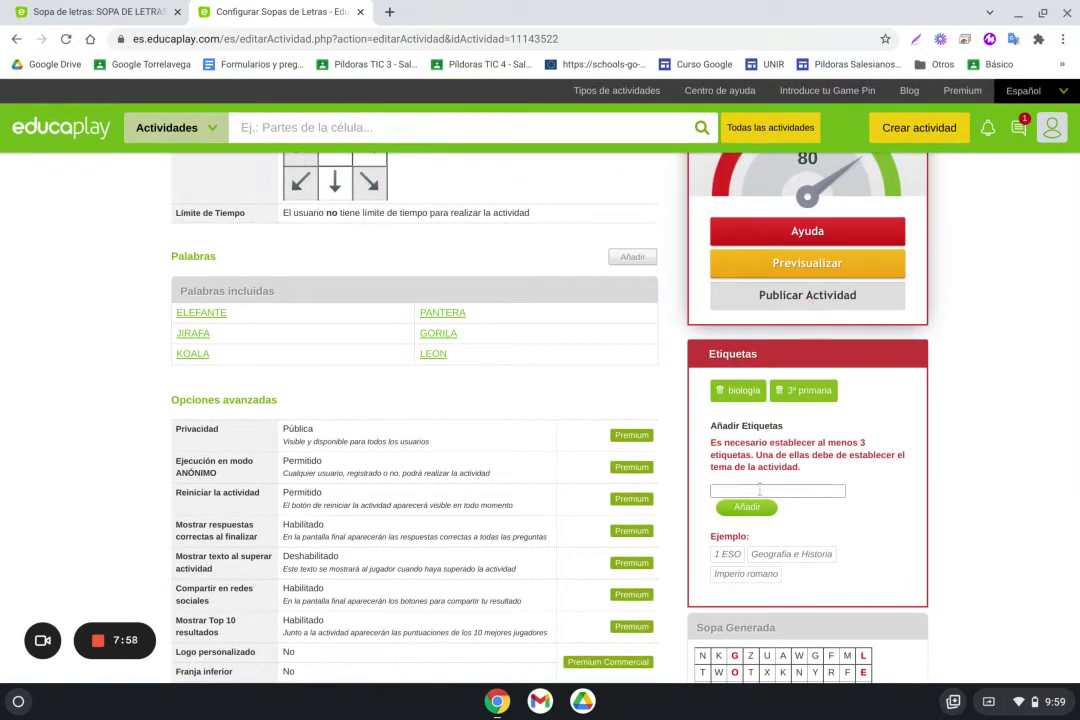
text(animales)
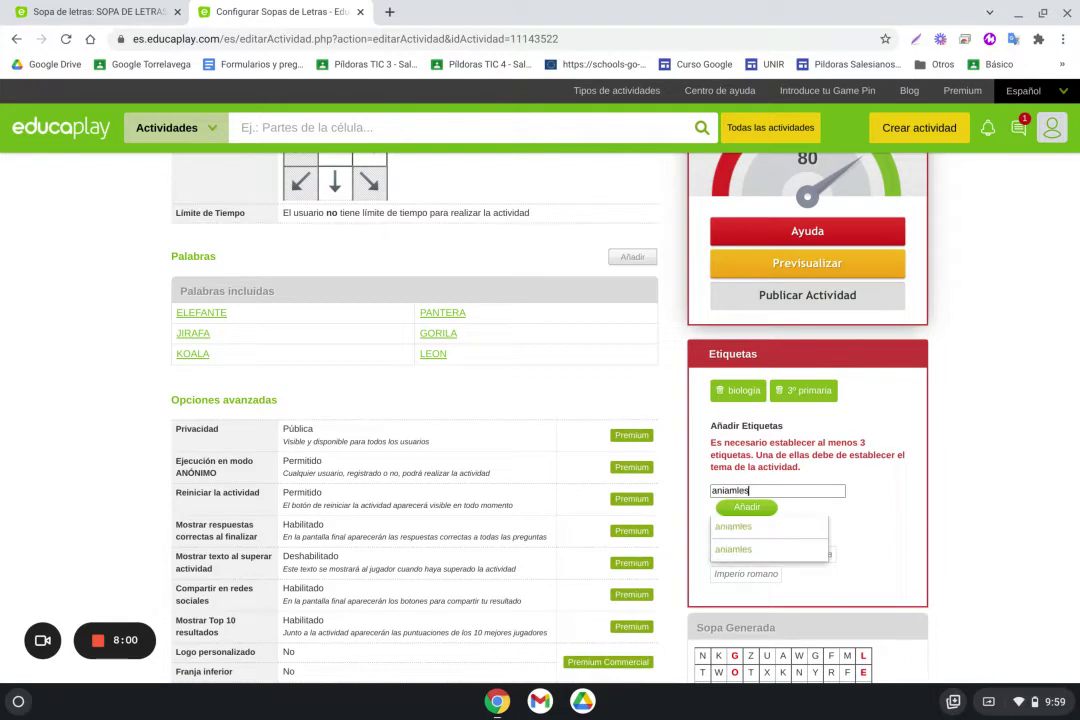
key(BackSpace)
key(BackSpace)
key(BackSpace)
key(BackSpace)
key(BackSpace)
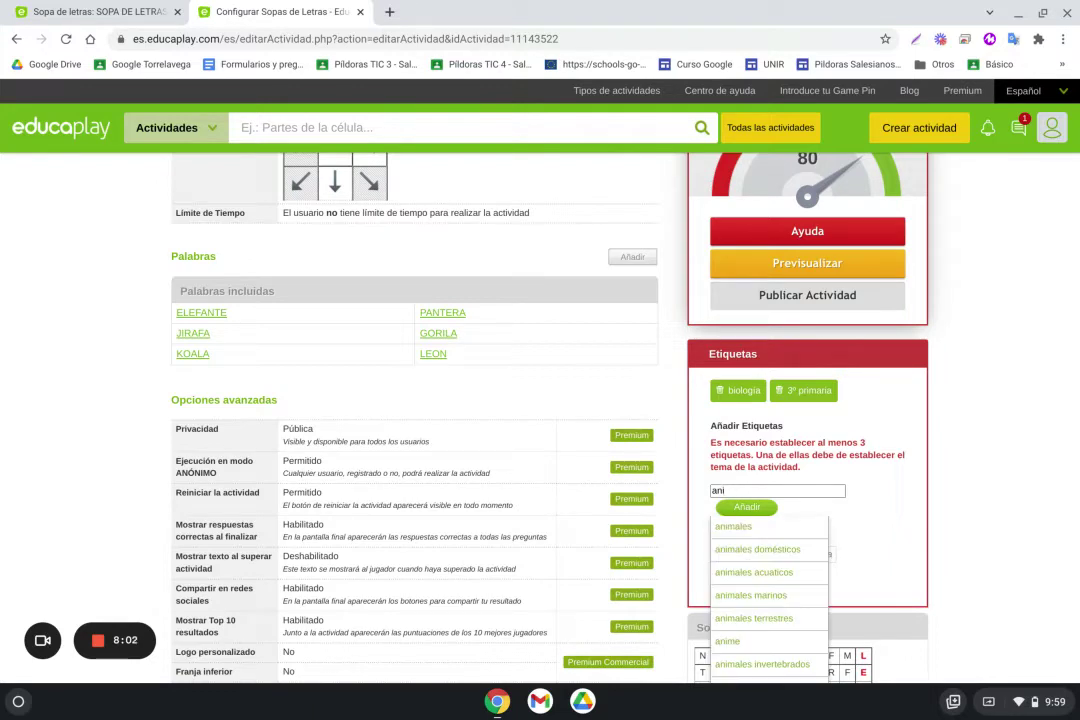
click(774, 524)
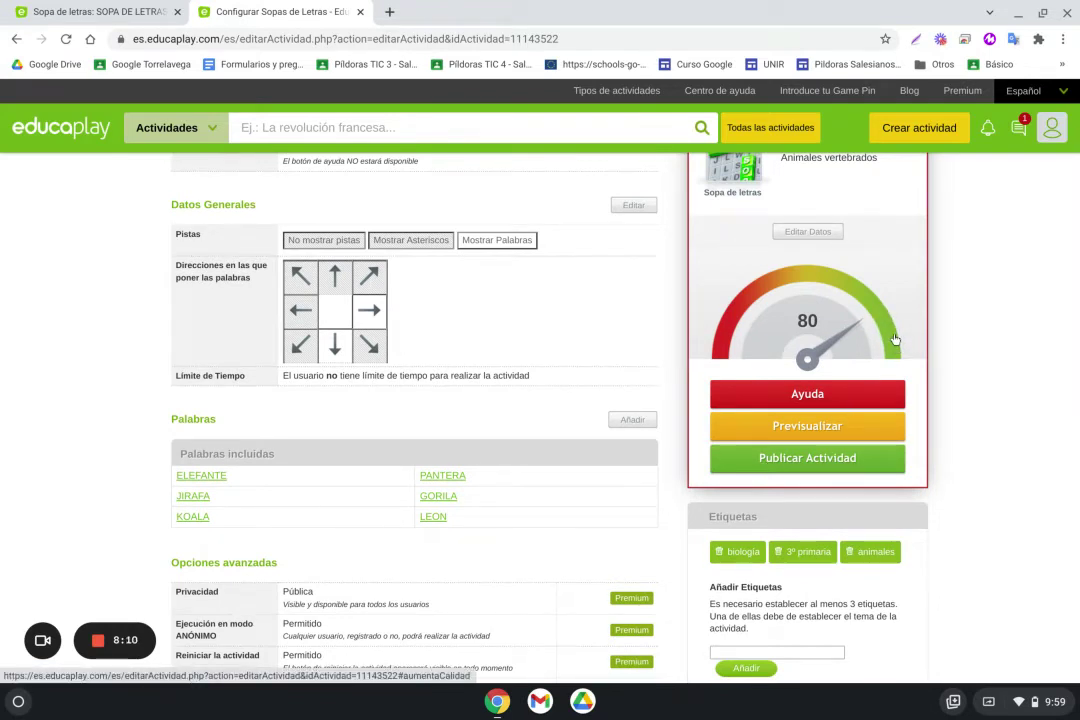
- Preview the word search by skipping the advert and starting the game, and open its printable version
scroll(885, 335, down, 1)
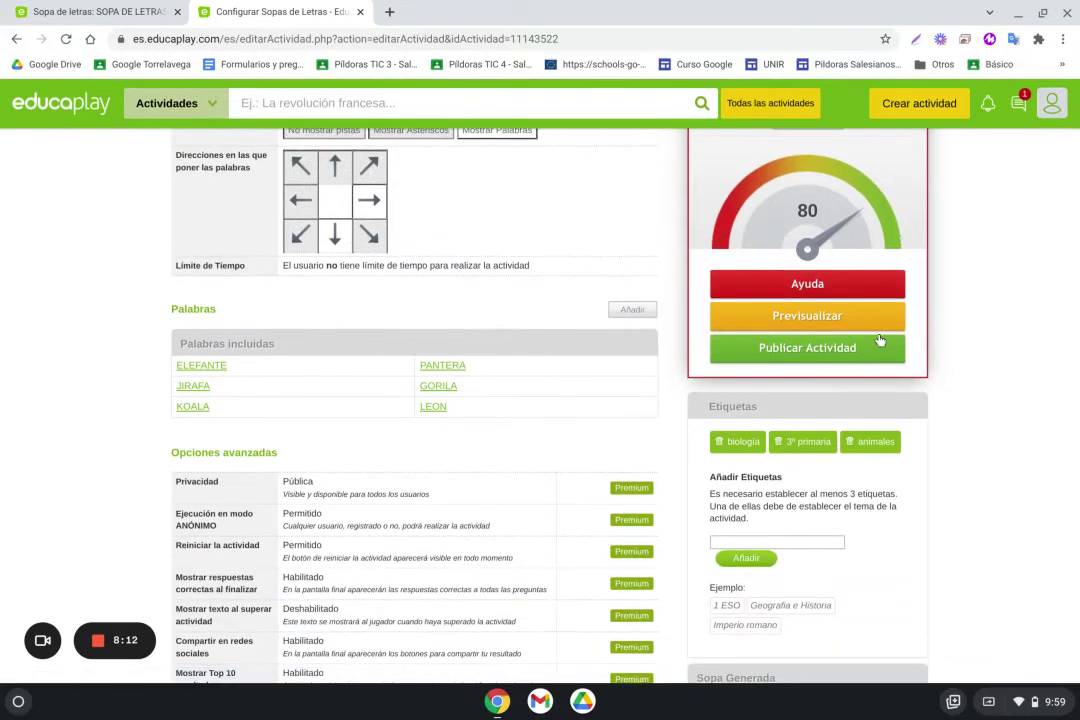
click(831, 315)
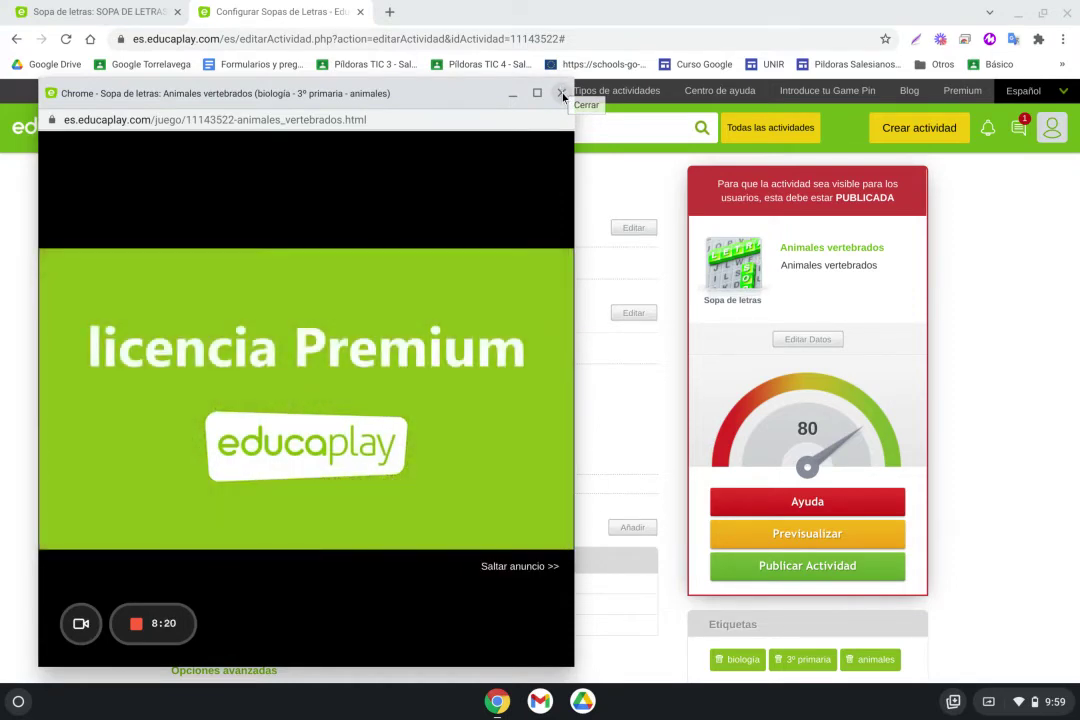
click(522, 567)
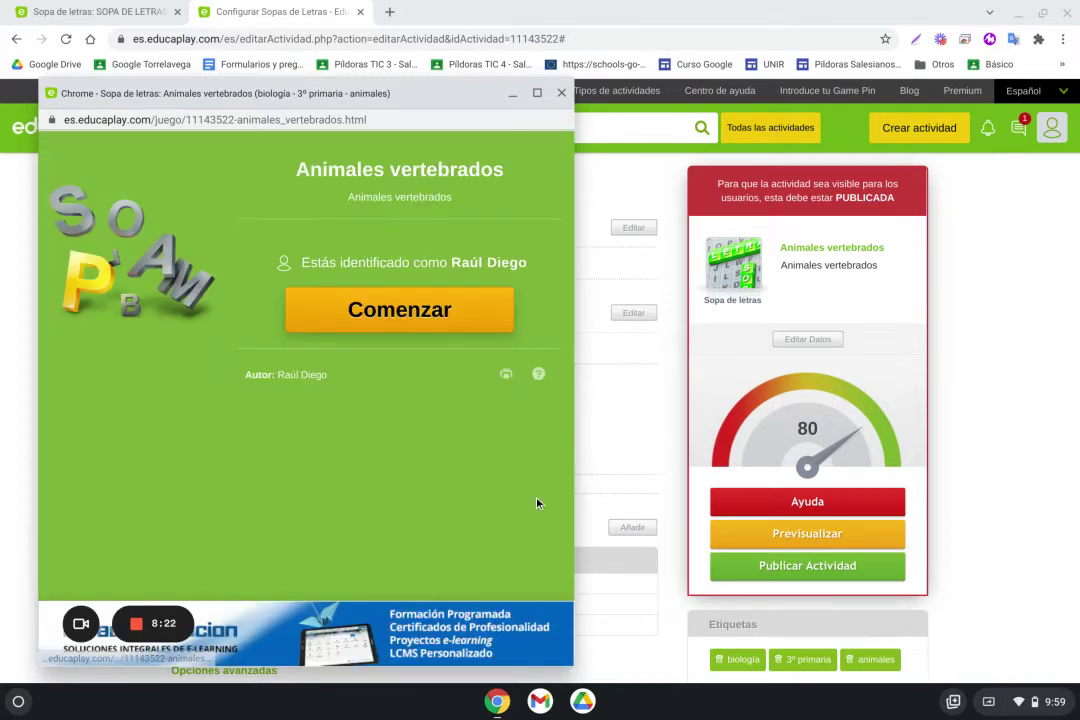
click(434, 296)
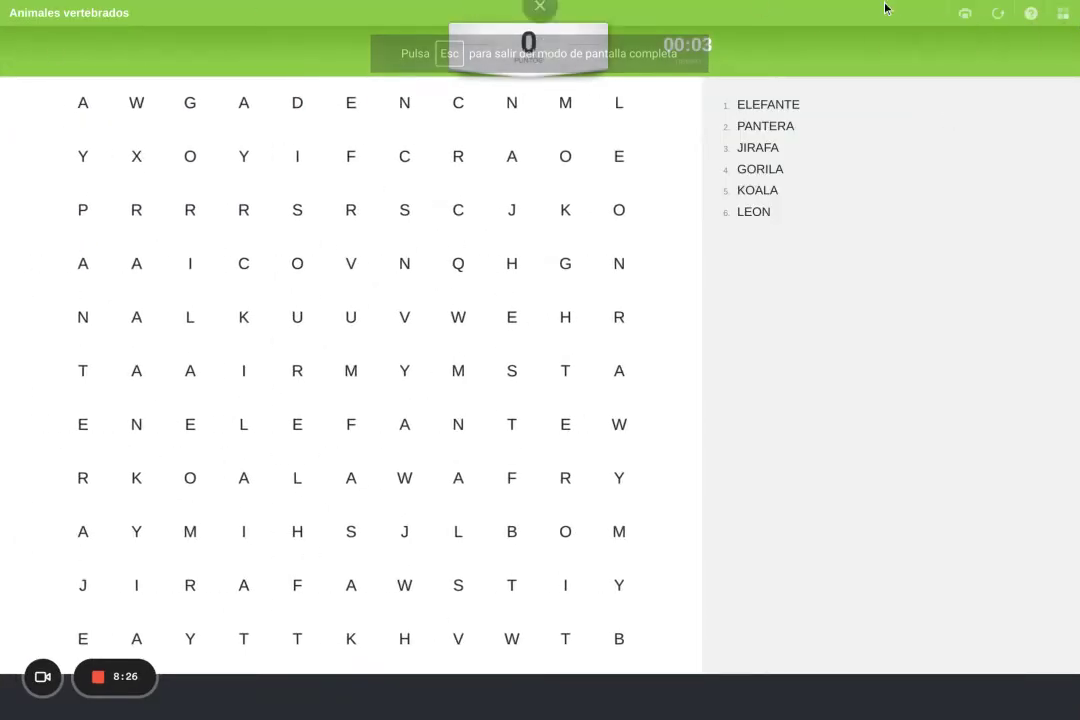
click(964, 14)
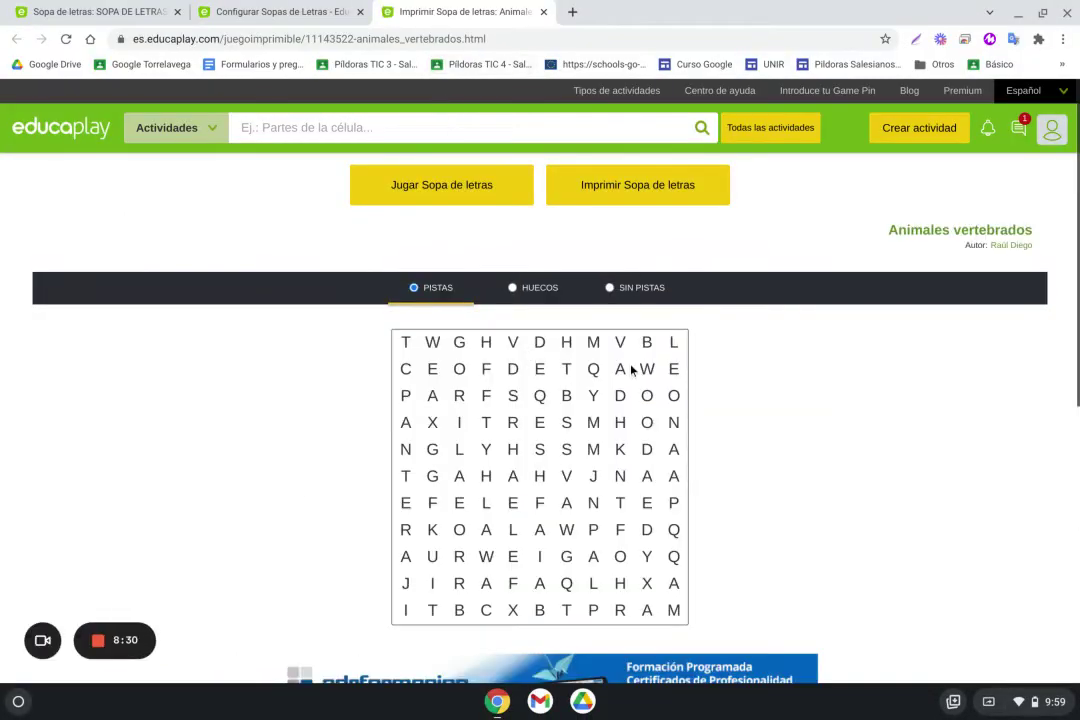
- Return to the configuration page of the Animales vertebrados word search and publish the activity
scroll(630, 368, down, 2)
click(283, 12)
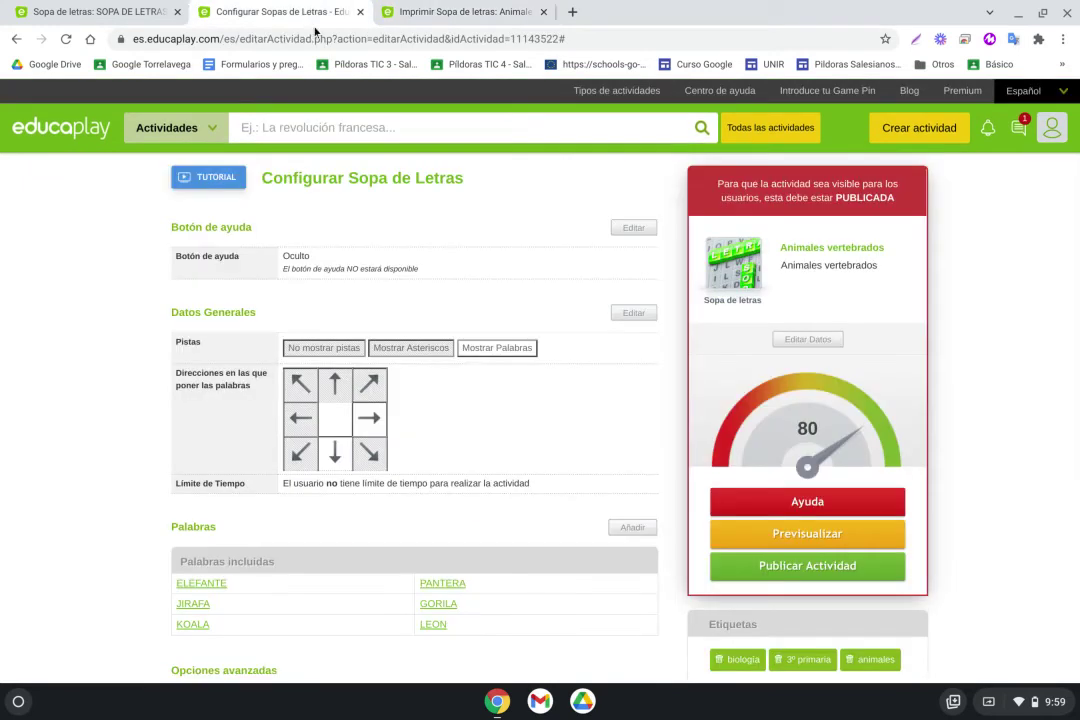
click(800, 567)
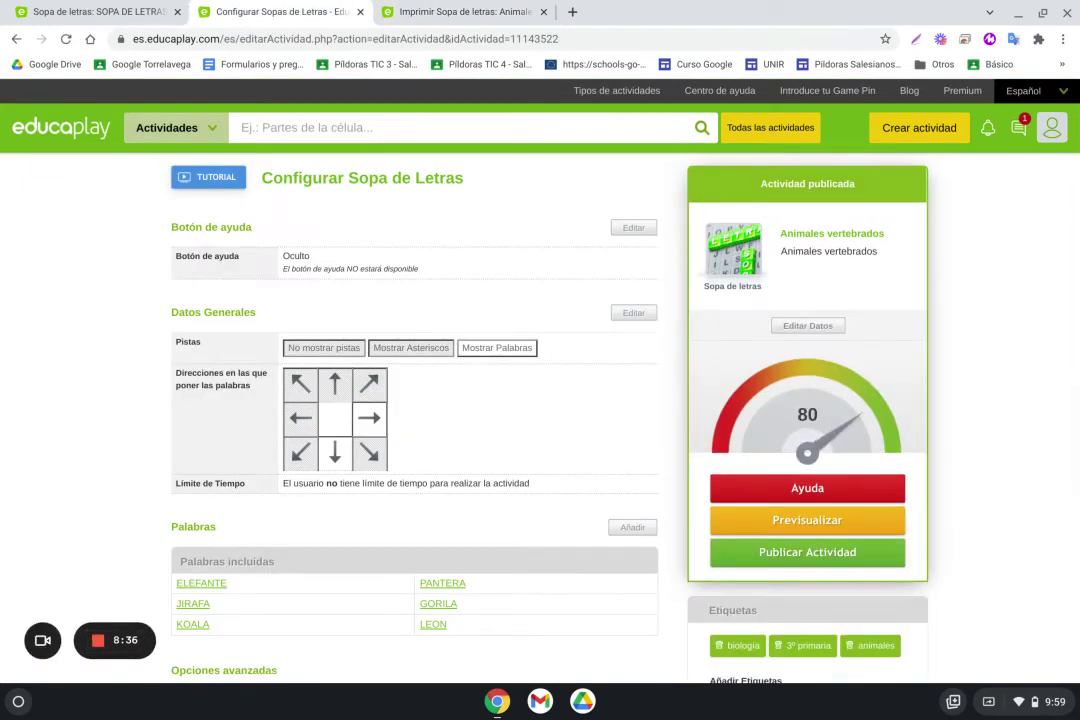
- Open the published activity's public page and examine its details and extra options
click(840, 238)
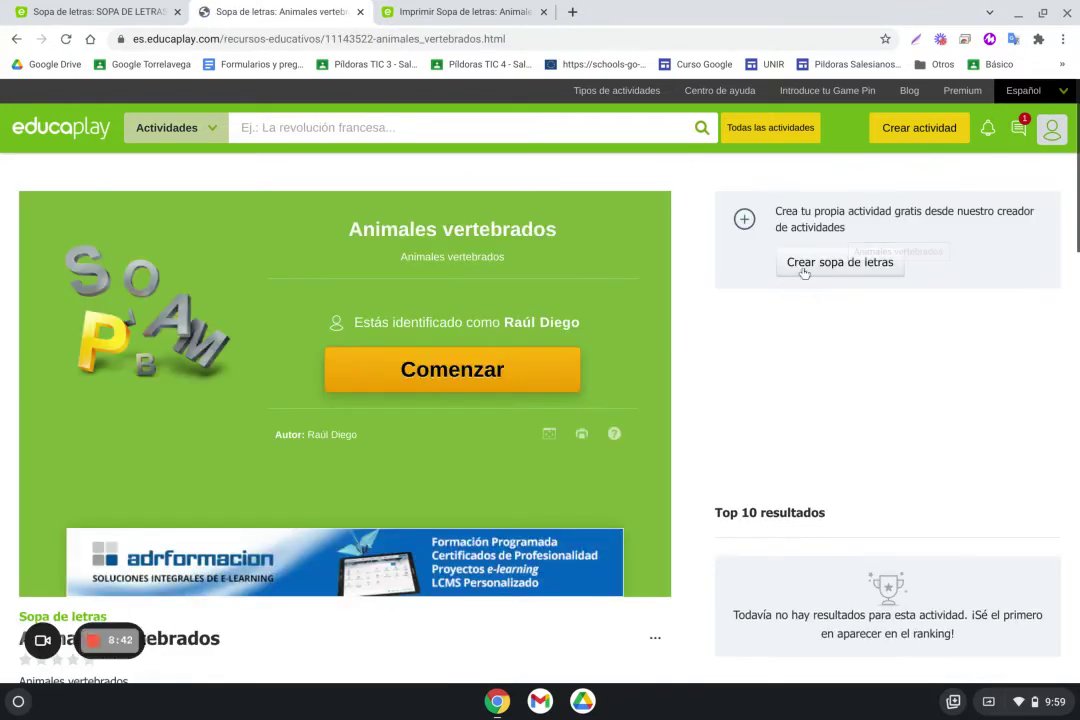
scroll(639, 423, down, 2)
scroll(639, 423, down, 2)
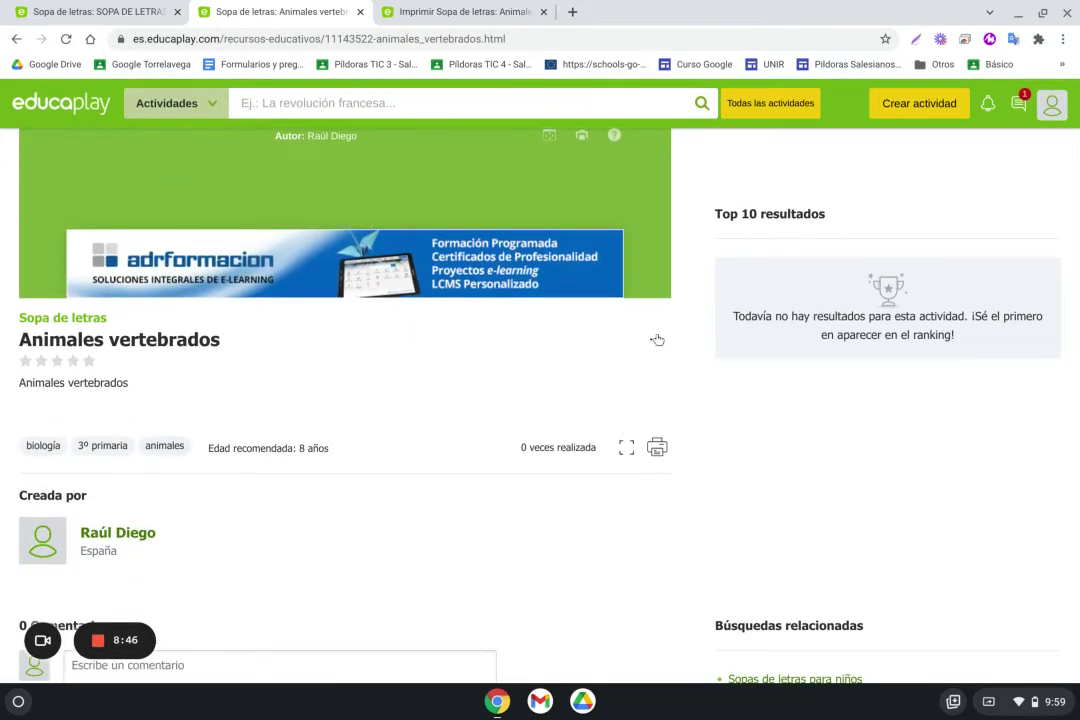
scroll(677, 425, up, 1)
click(655, 444)
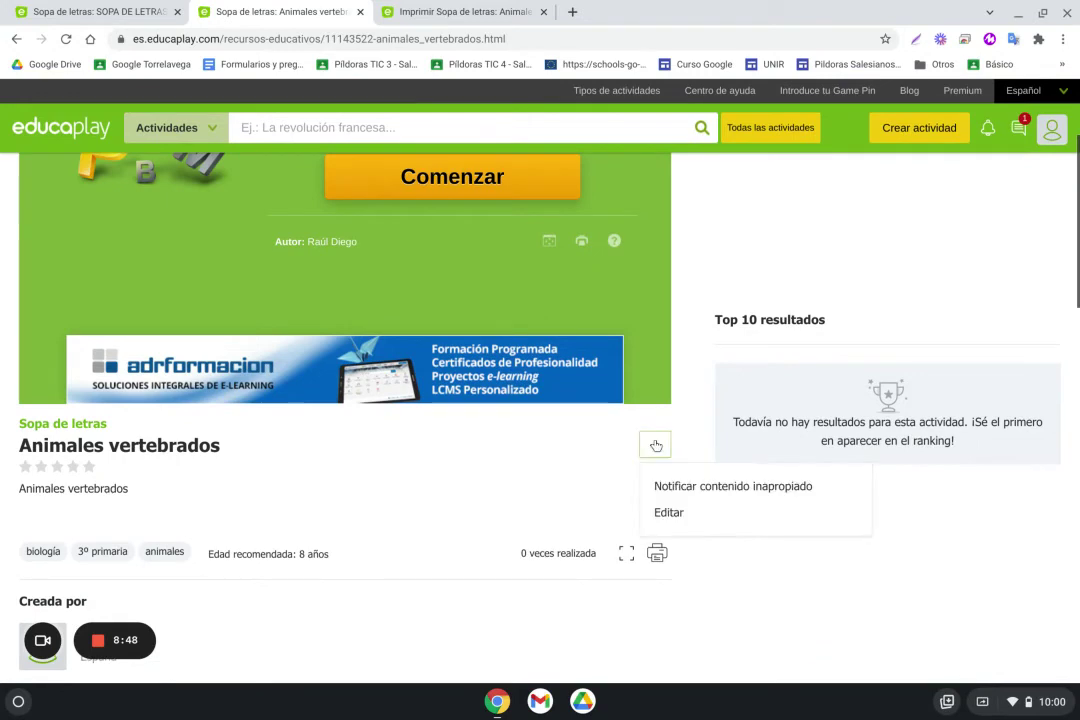
click(685, 424)
scroll(689, 422, up, 2)
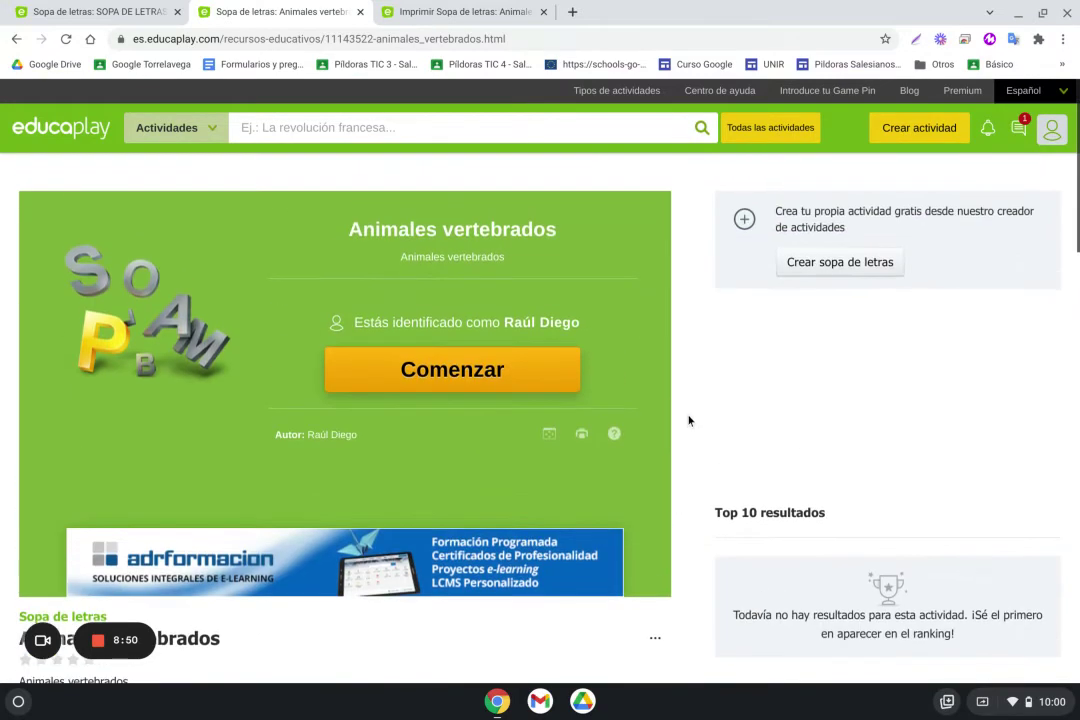
scroll(688, 420, down, 1)
scroll(688, 420, up, 1)
- Open the account's own activities page, dismissing the Premium offer and the notification request
click(1052, 131)
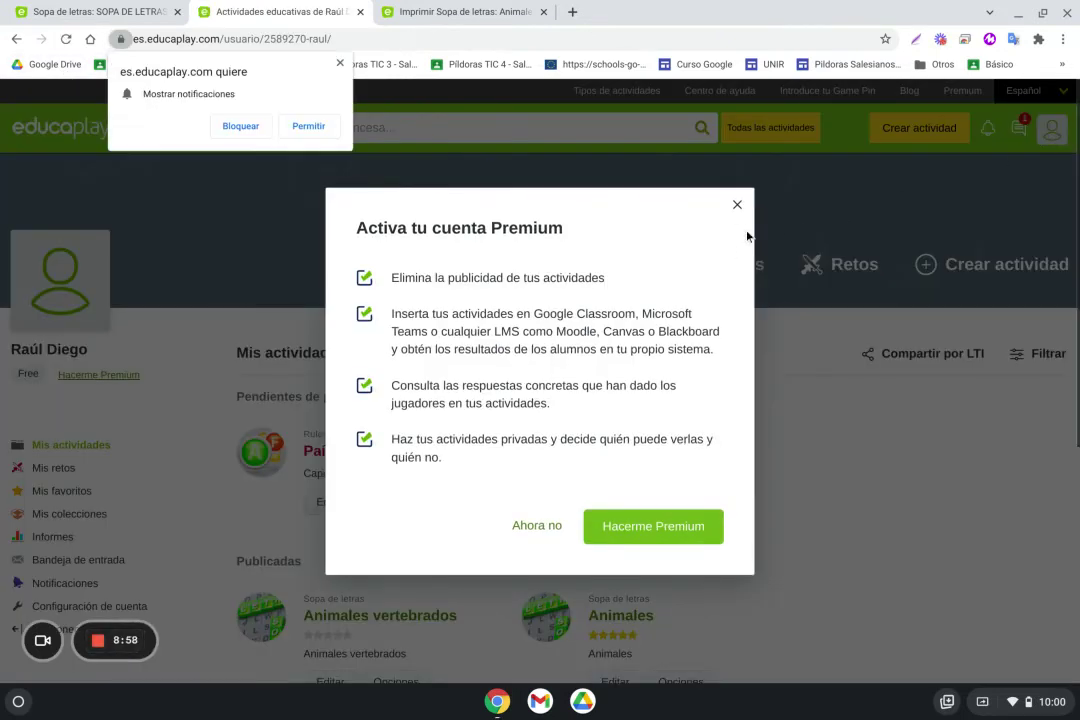
click(736, 204)
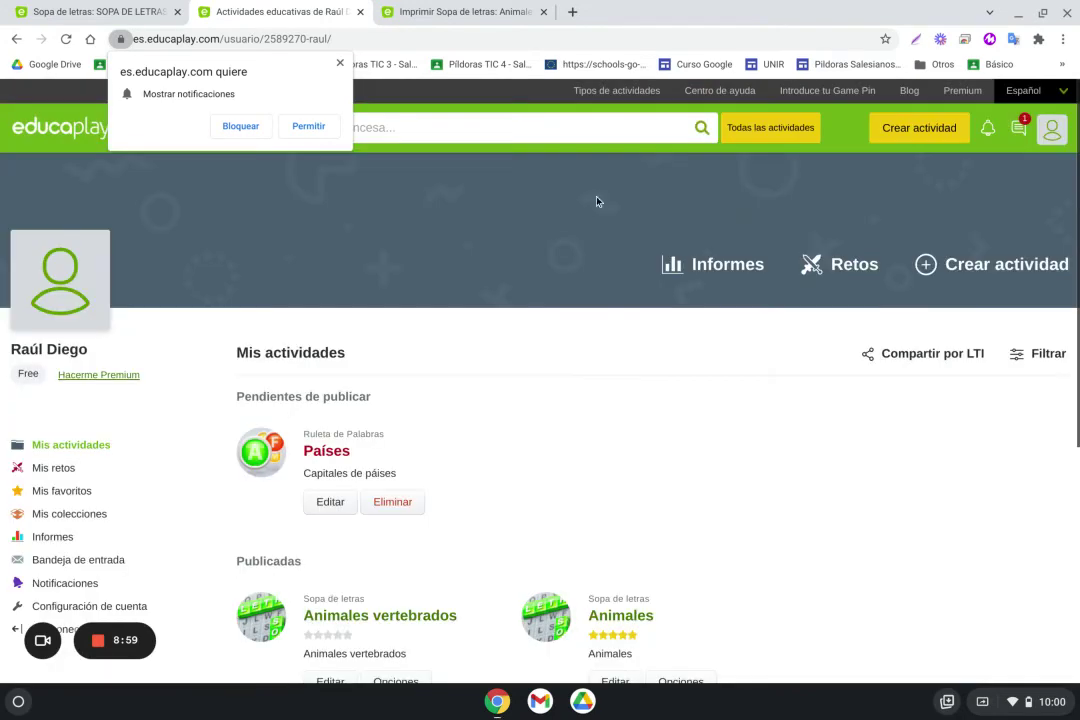
click(340, 62)
scroll(340, 420, down, 5)
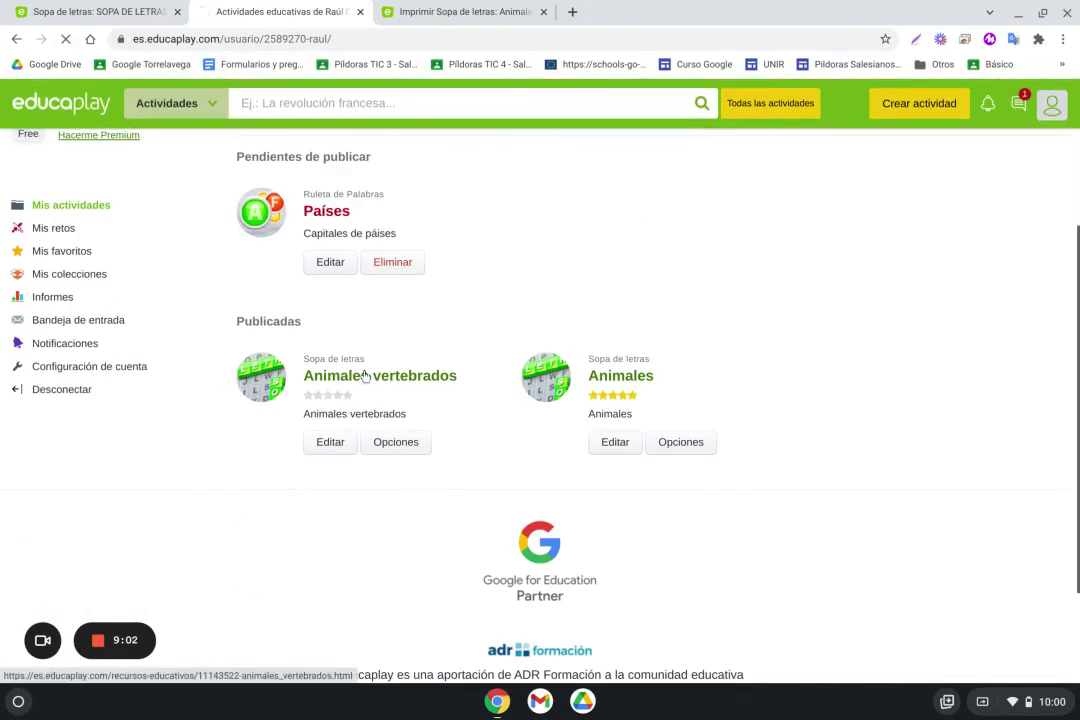
- Open the published Animales vertebrados activity from the account's list and check its details and available options
click(362, 374)
scroll(386, 410, down, 5)
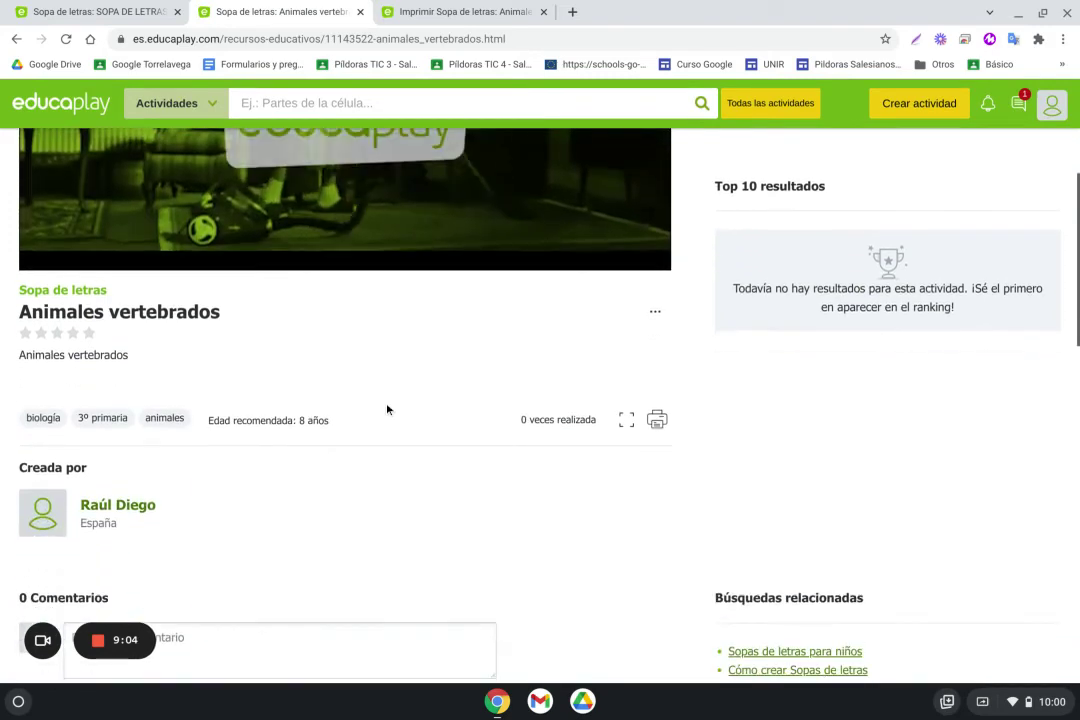
scroll(387, 409, down, 1)
scroll(387, 409, up, 2)
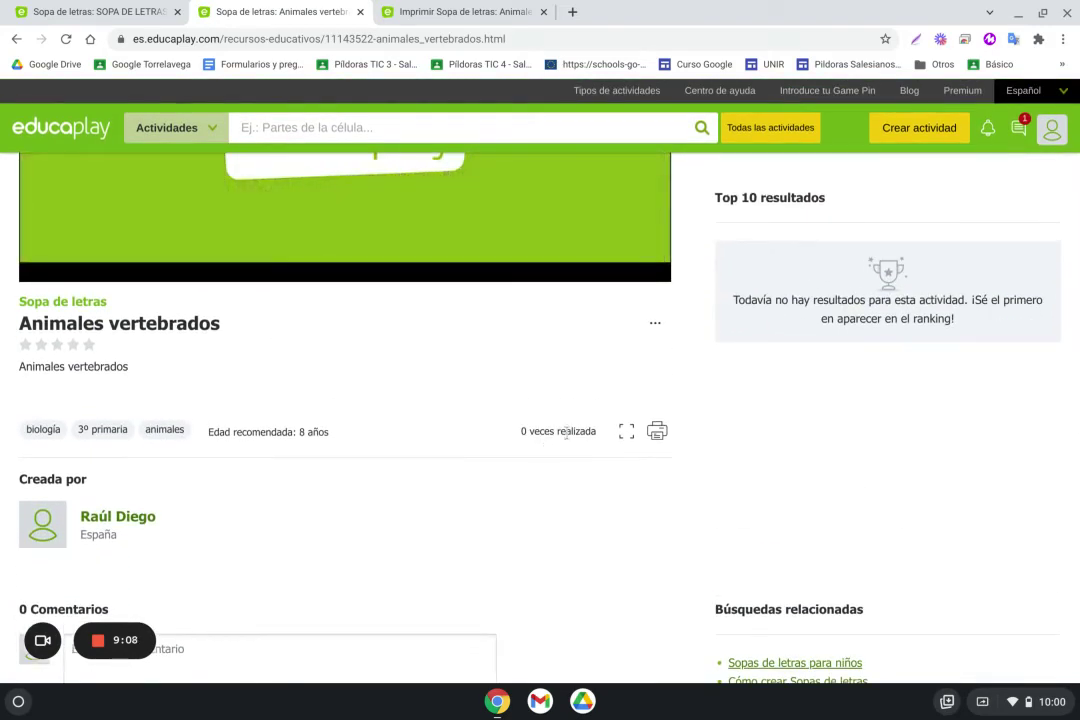
click(655, 323)
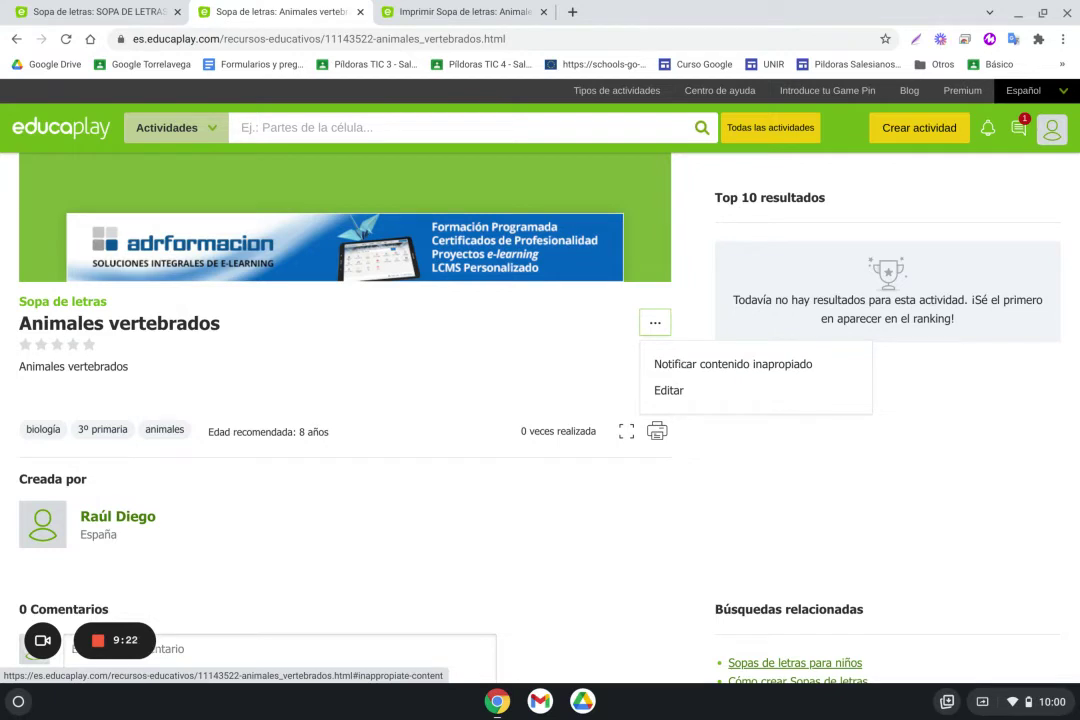
click(528, 383)
scroll(632, 369, down, 2)
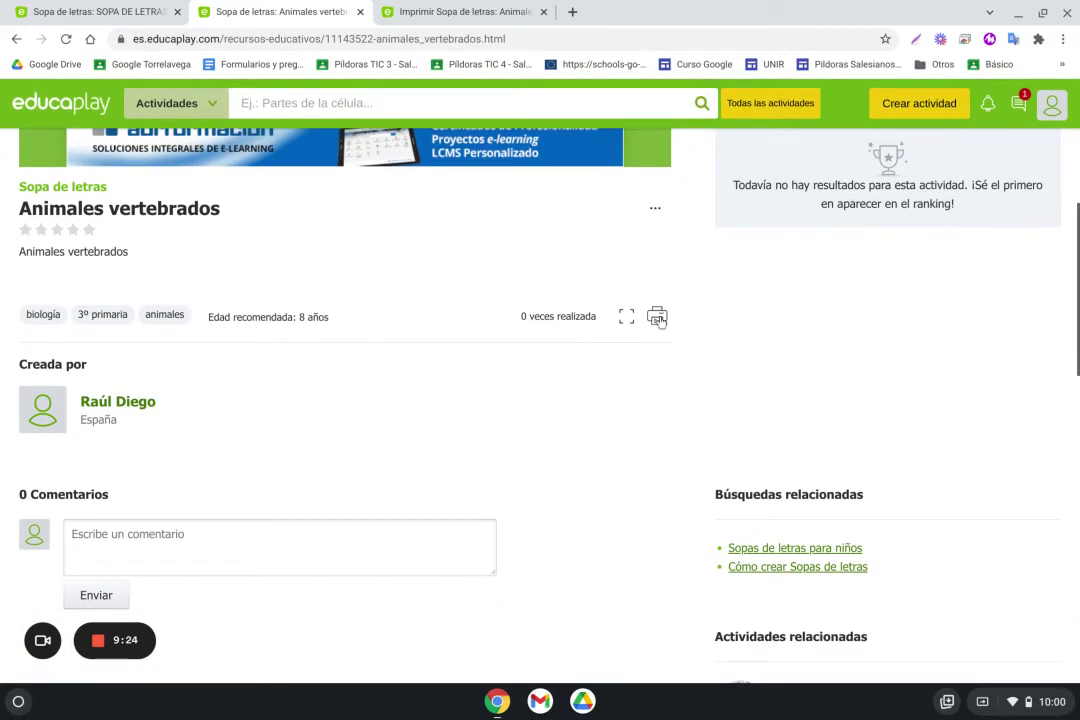
- View the word search in its full-screen version, close it, and select the web address of the activity's page
click(628, 318)
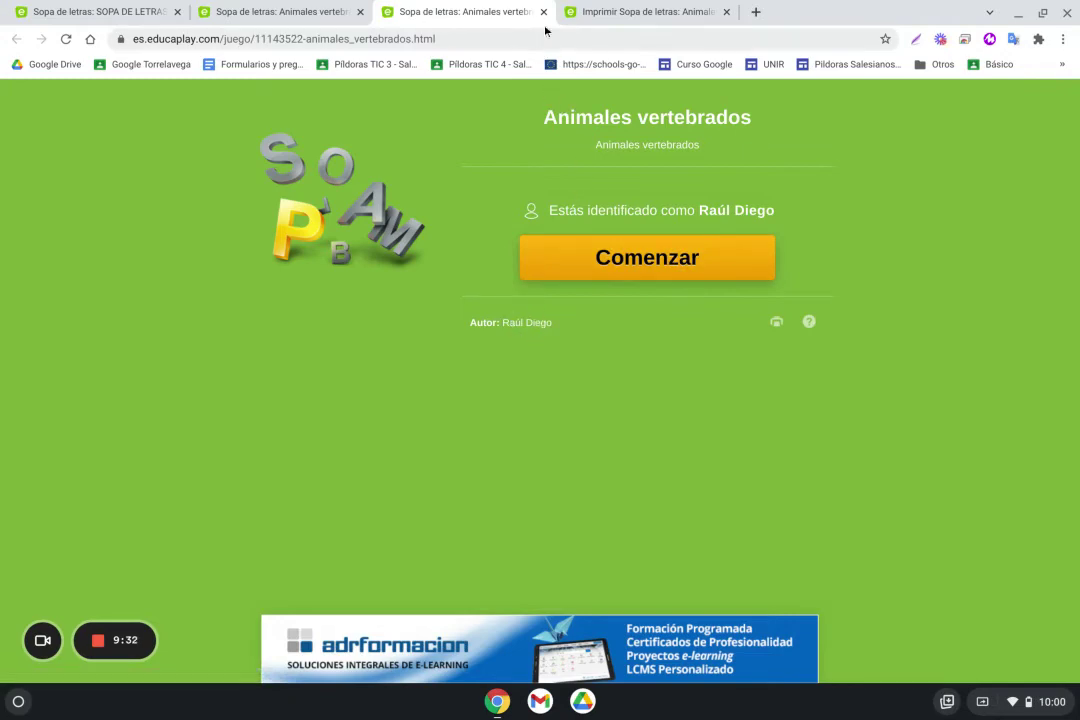
key(ctrl+w)
scroll(561, 410, up, 5)
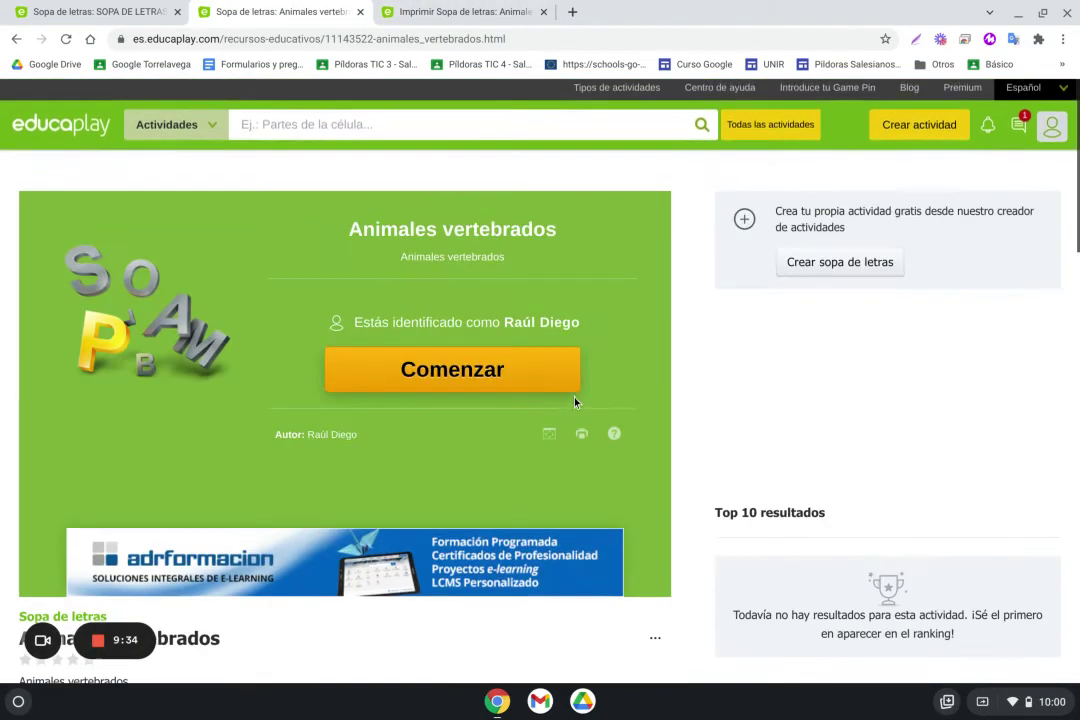
click(398, 38)
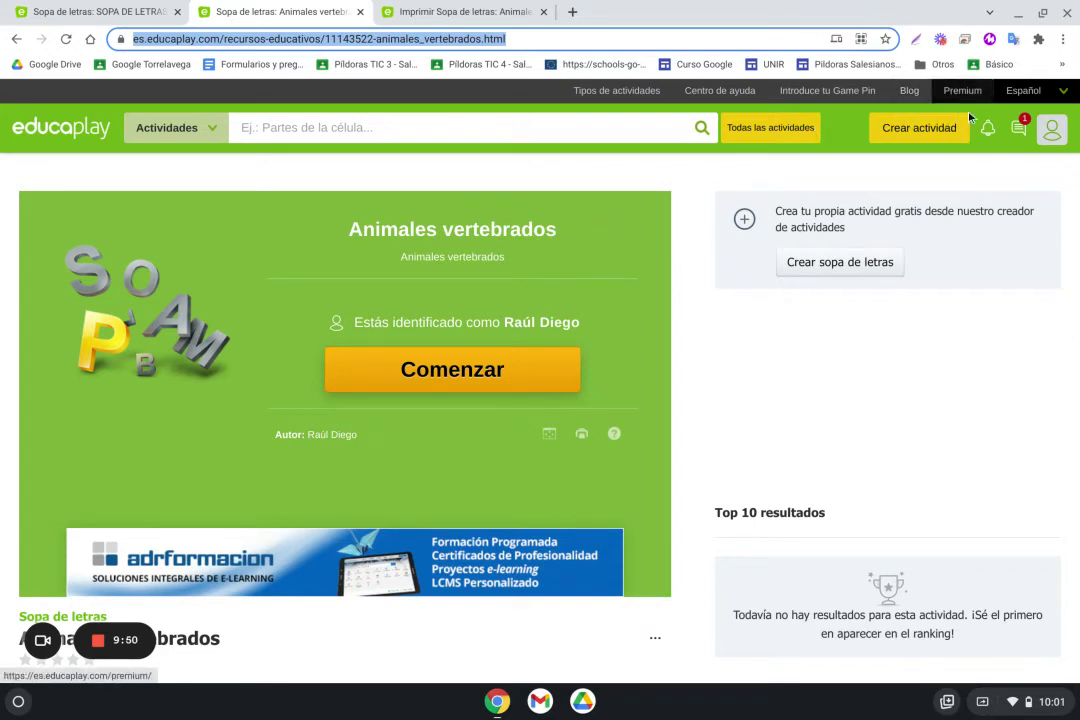
- Return to the account's activities page and review the pending and published activities
click(1051, 128)
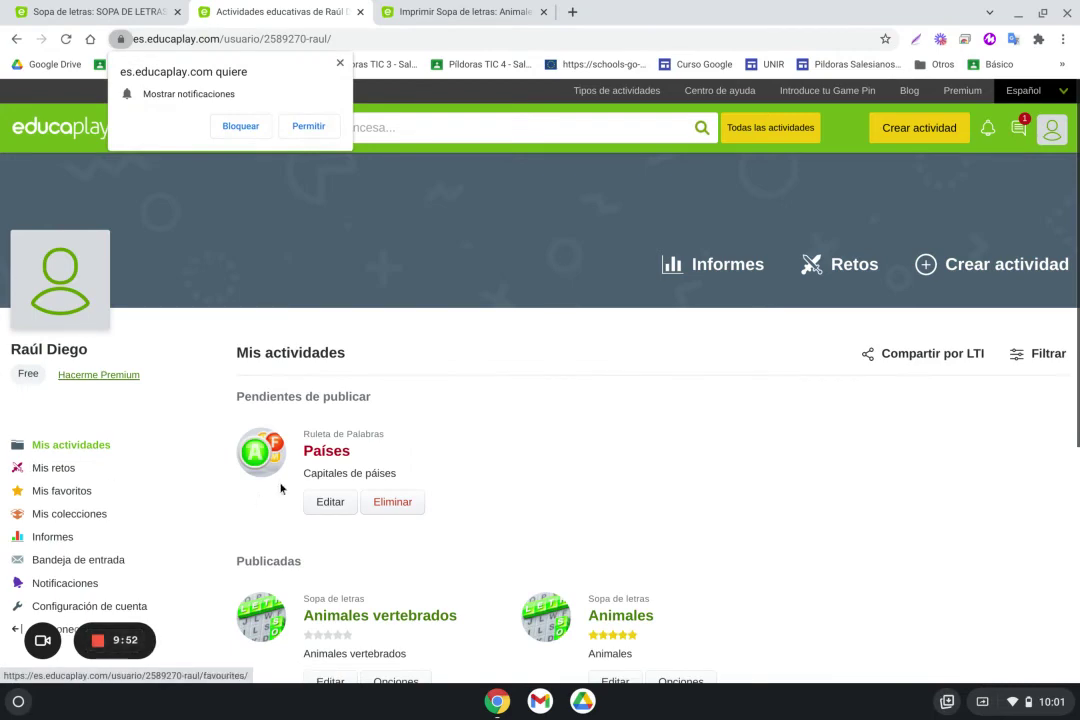
scroll(282, 489, down, 4)
scroll(313, 341, up, 3)
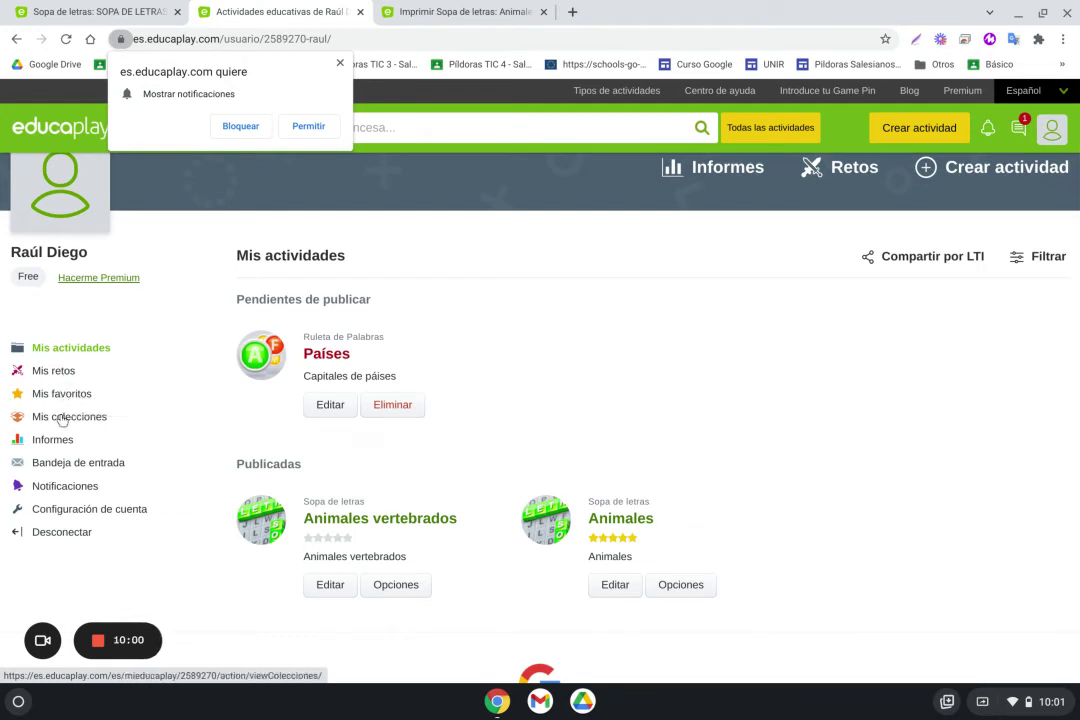
- Create a new reto and add the Animales vertebrados activity to it
click(62, 374)
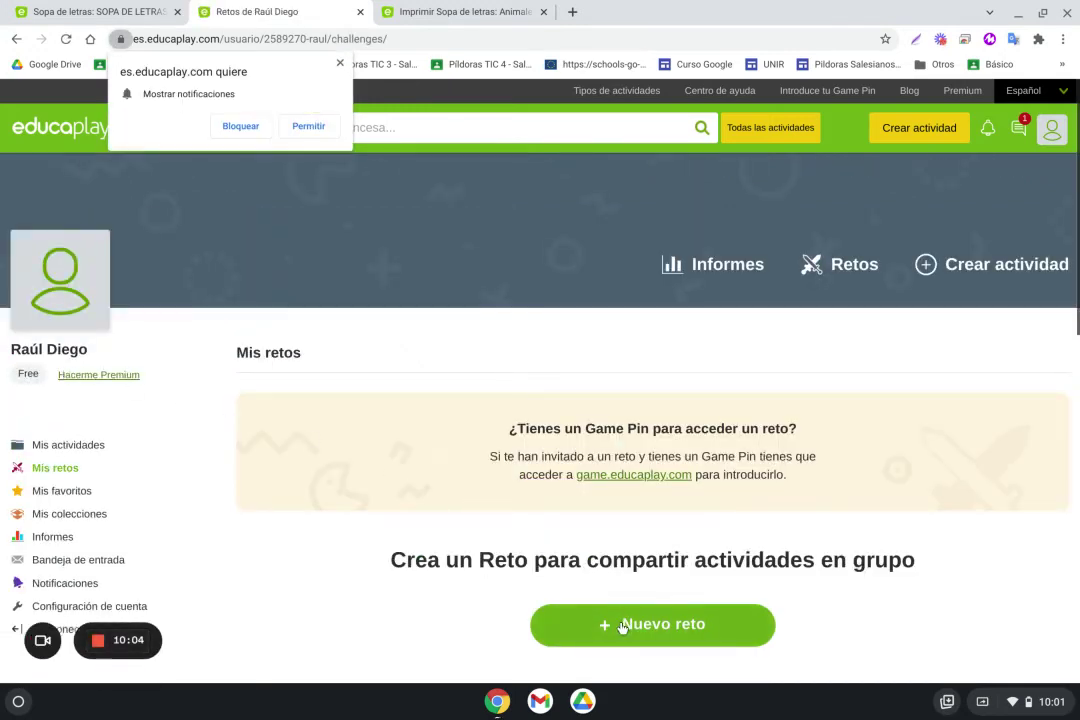
click(622, 625)
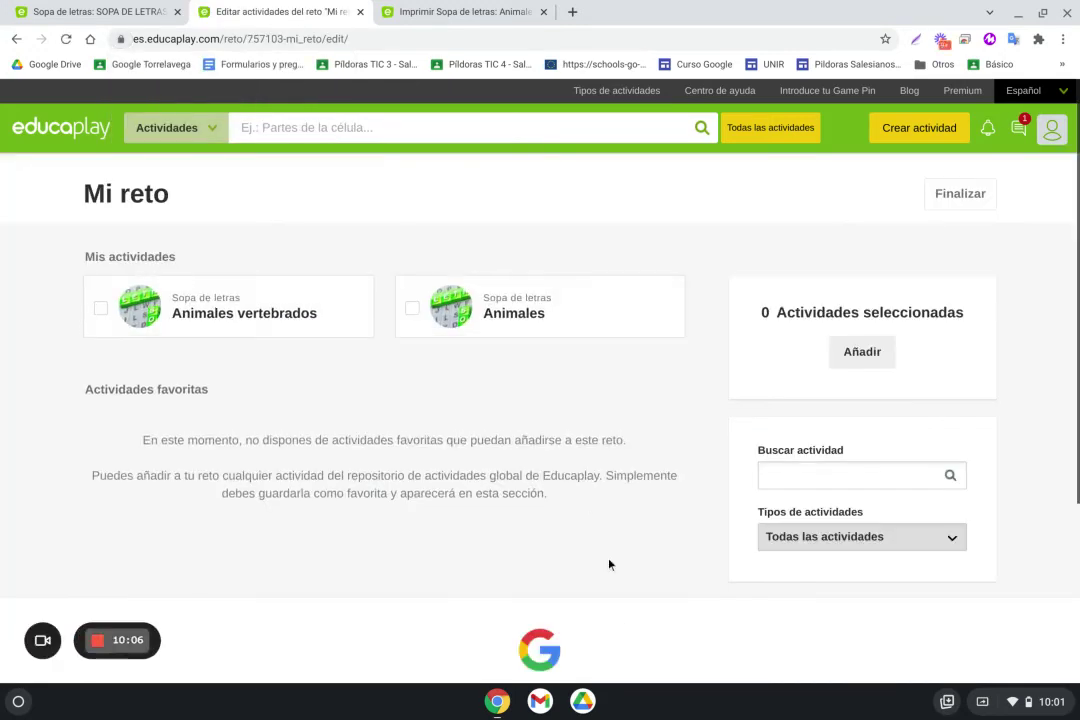
click(100, 308)
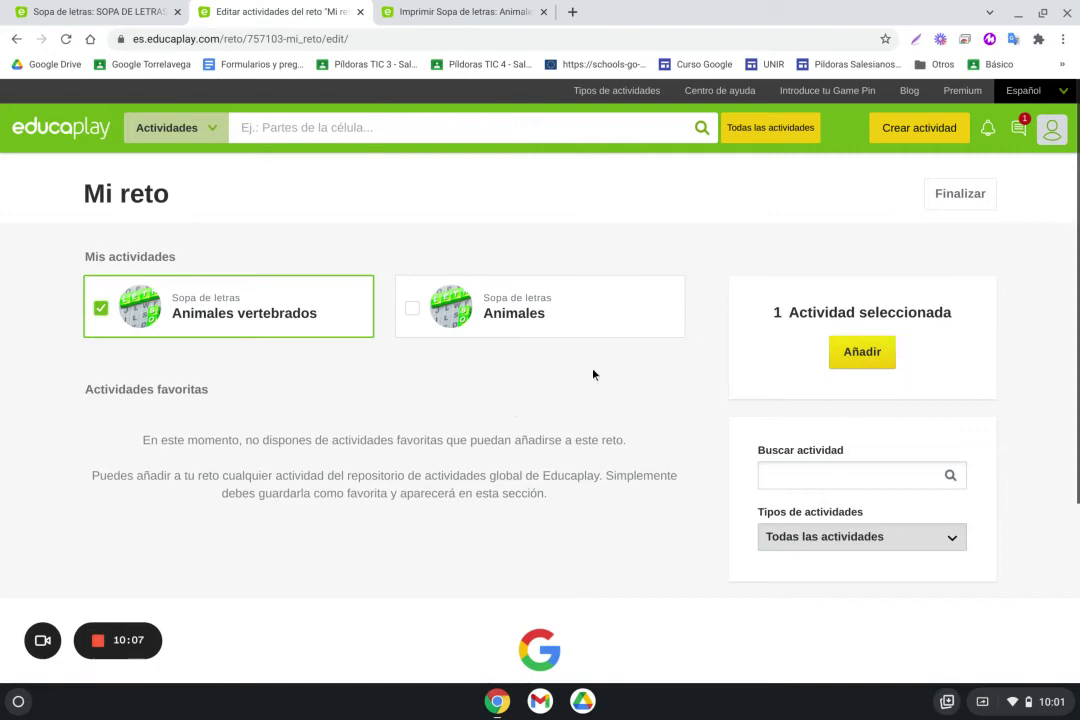
click(860, 355)
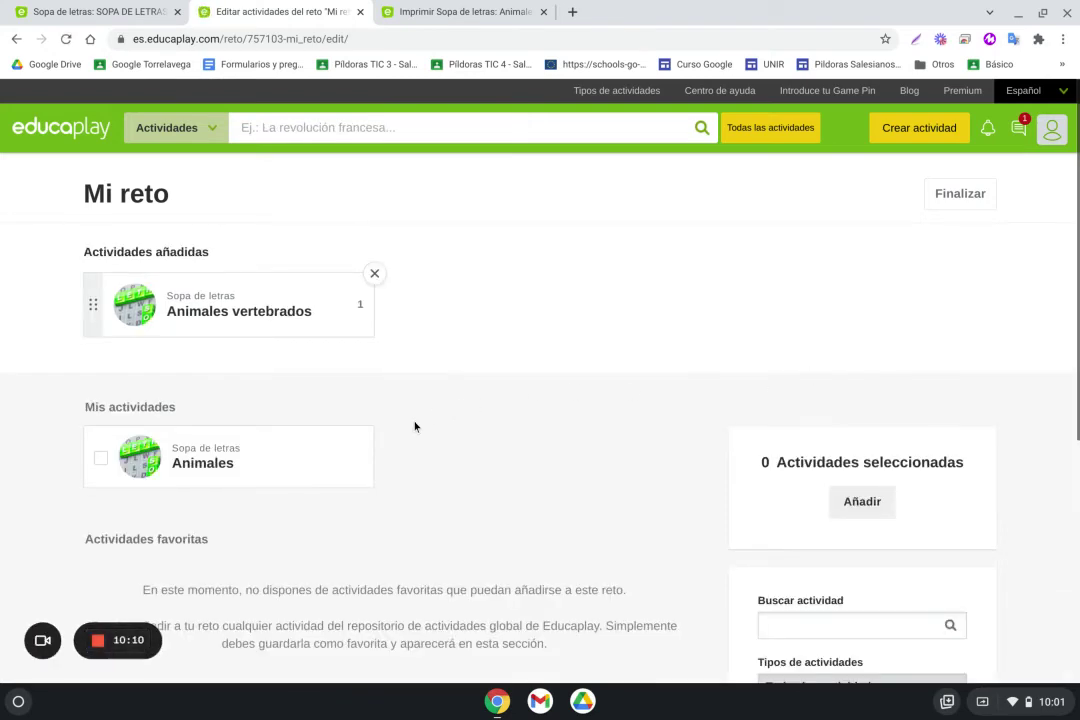
- Finalize the reto and view its Game Pin among the account's retos
scroll(651, 465, down, 1)
scroll(651, 465, up, 1)
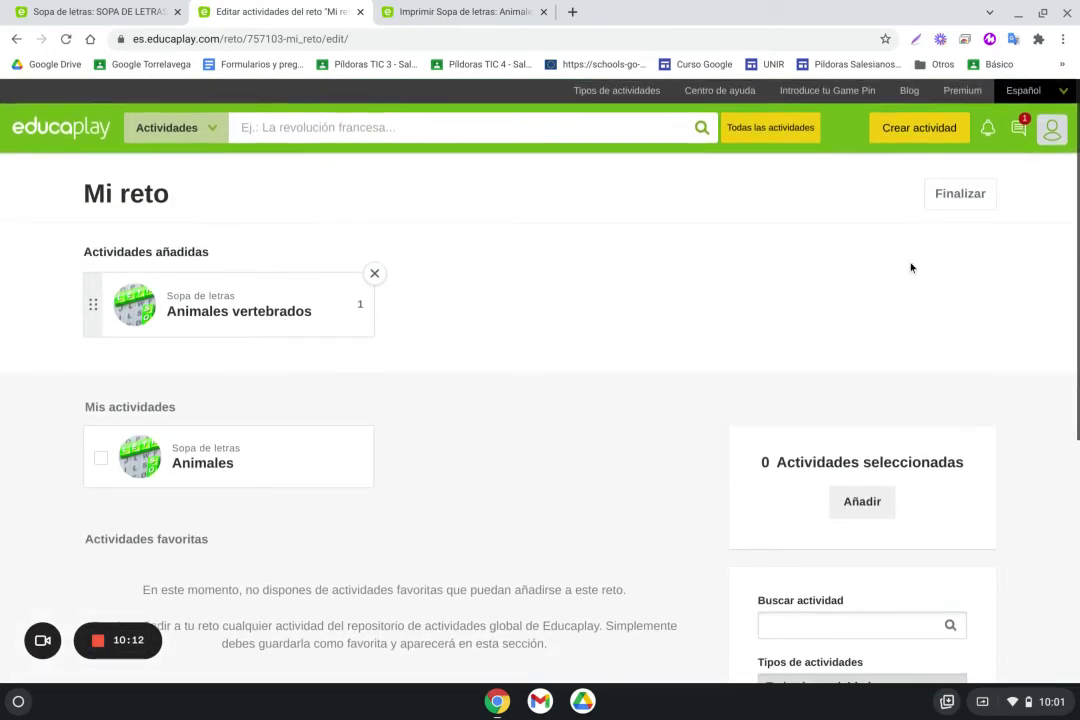
click(940, 197)
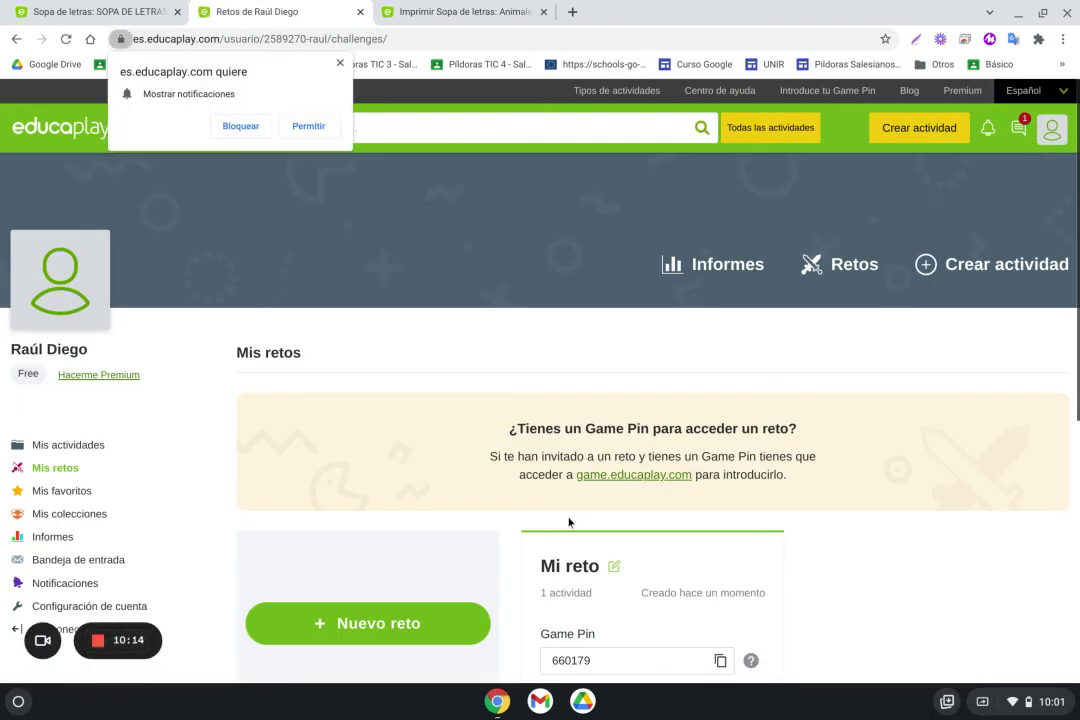
scroll(569, 522, down, 1)
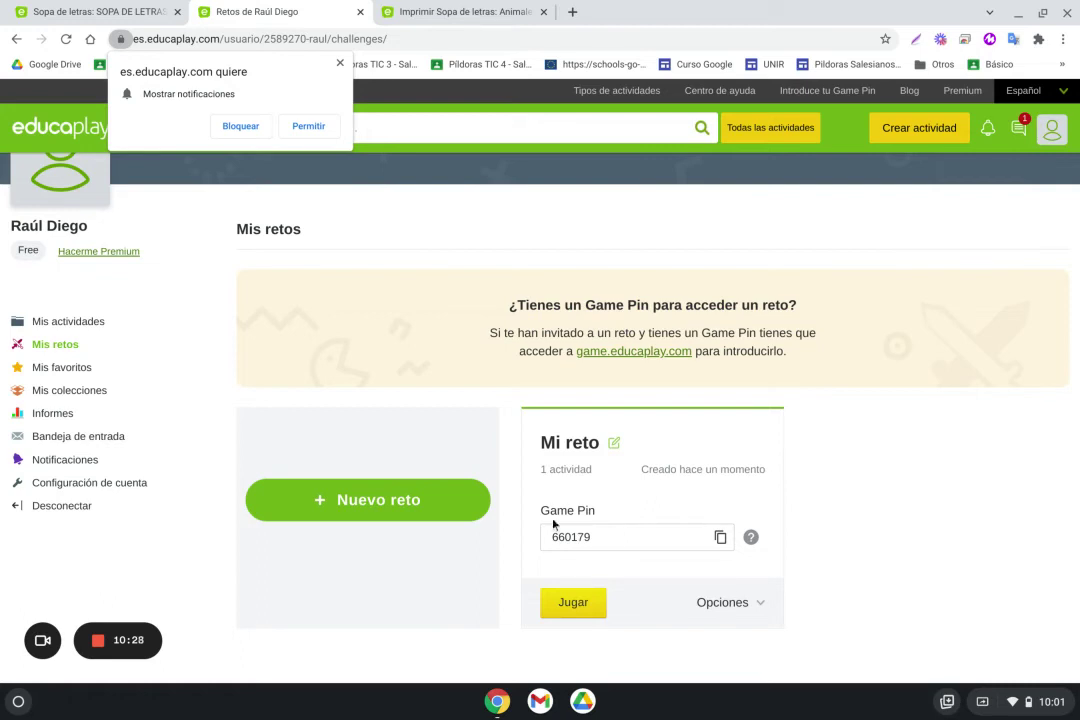
- Start a new collection in the account's collections and name it "Animales"
click(65, 391)
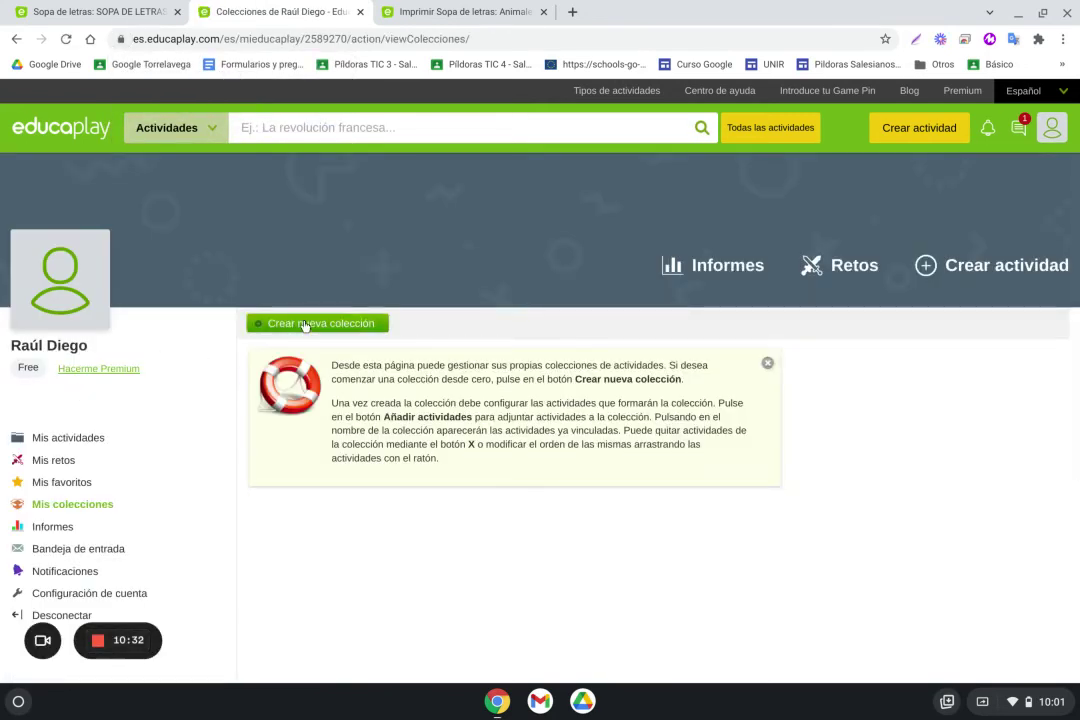
click(305, 324)
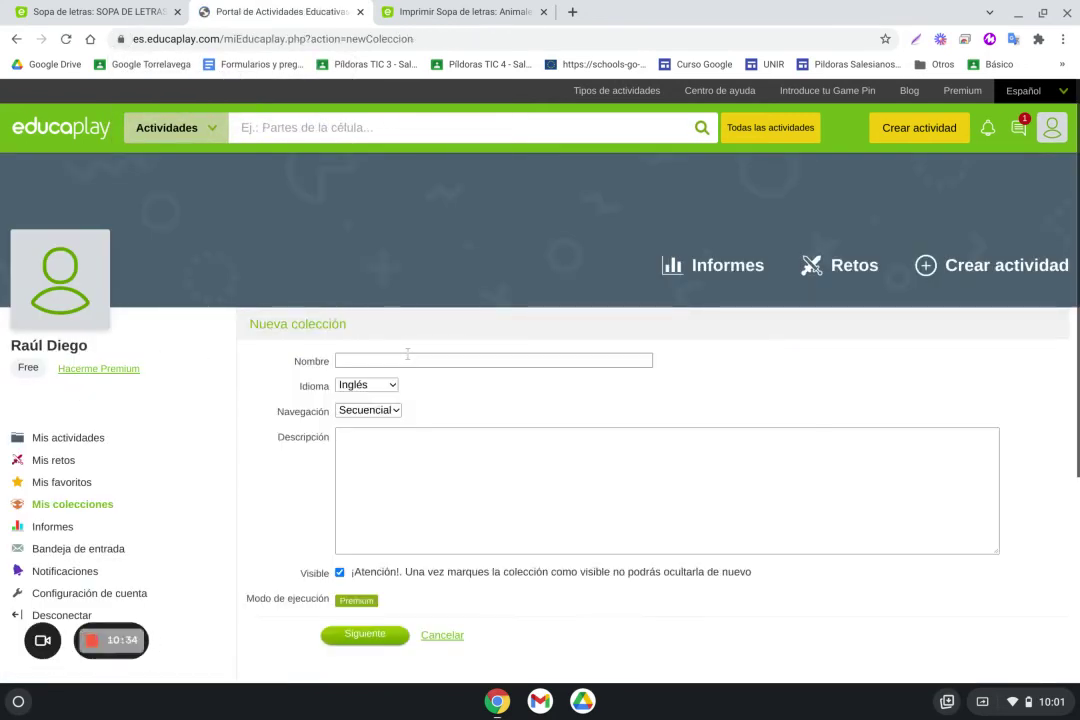
click(407, 360)
text(Animales)
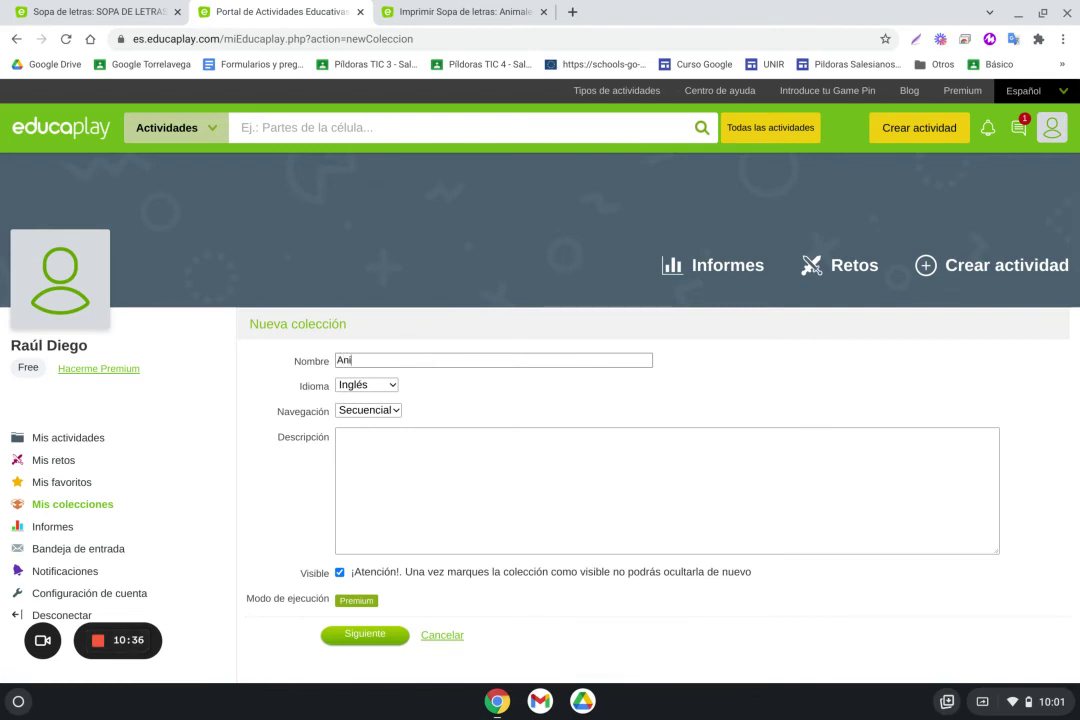
key(BackSpace)
key(BackSpace)
key(BackSpace)
key(BackSpace)
key(BackSpace)
text(a)
key(BackSpace)
text(males)
- Set the collection's language to Español and its navigation to Libre, and try to submit the form
click(392, 385)
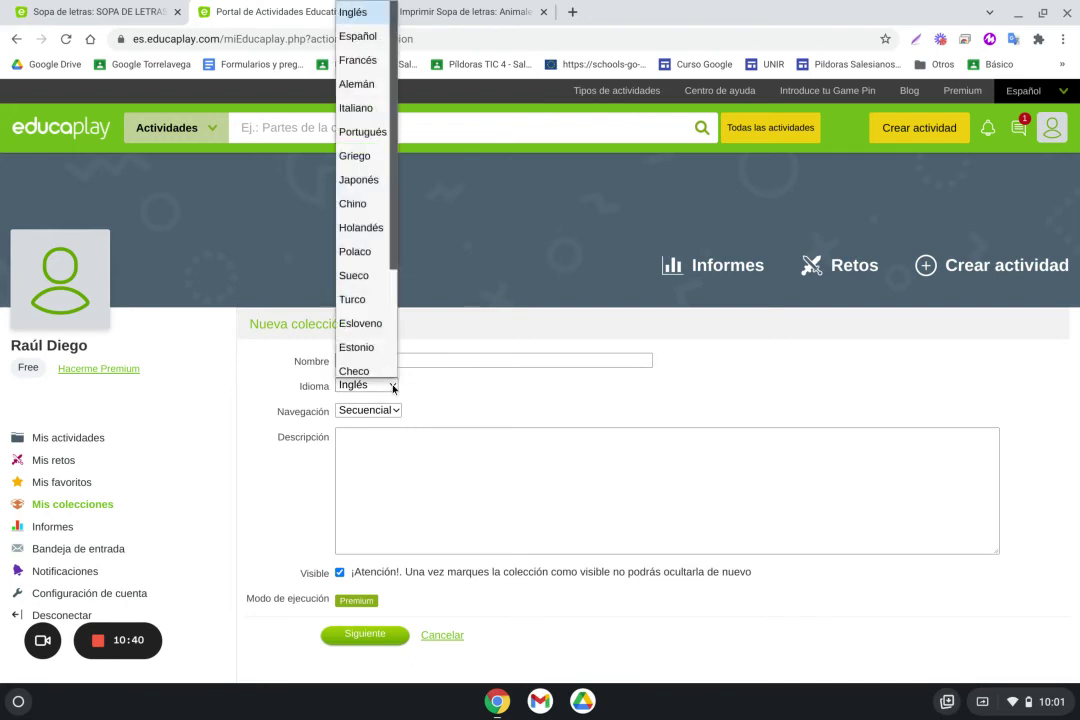
click(351, 38)
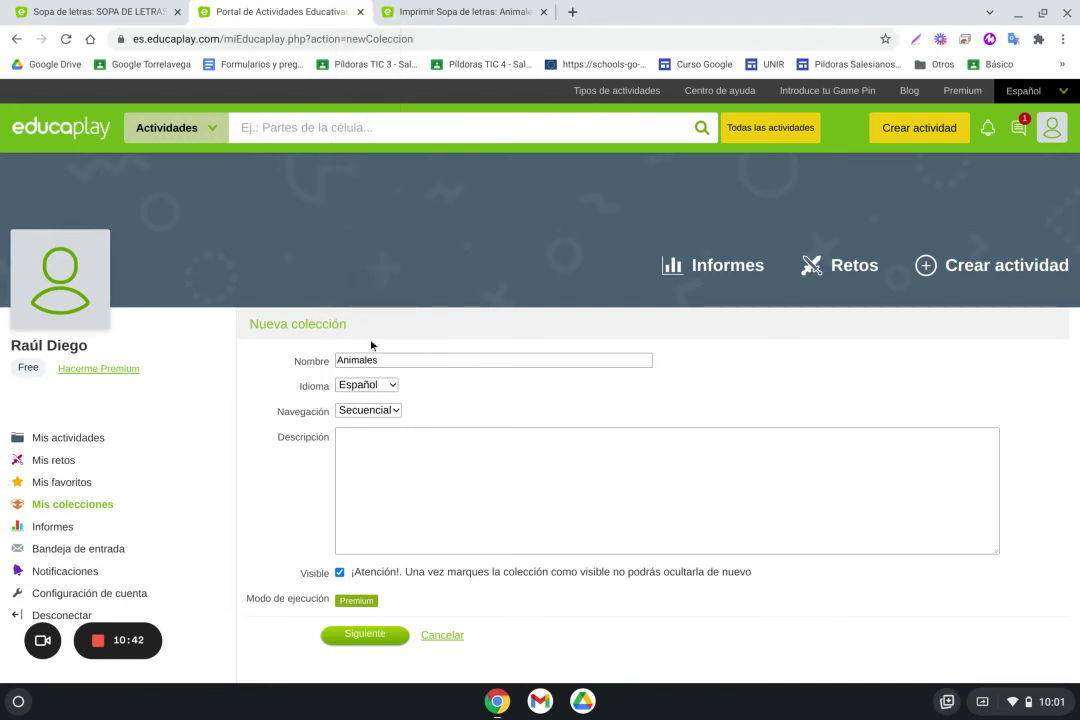
click(378, 410)
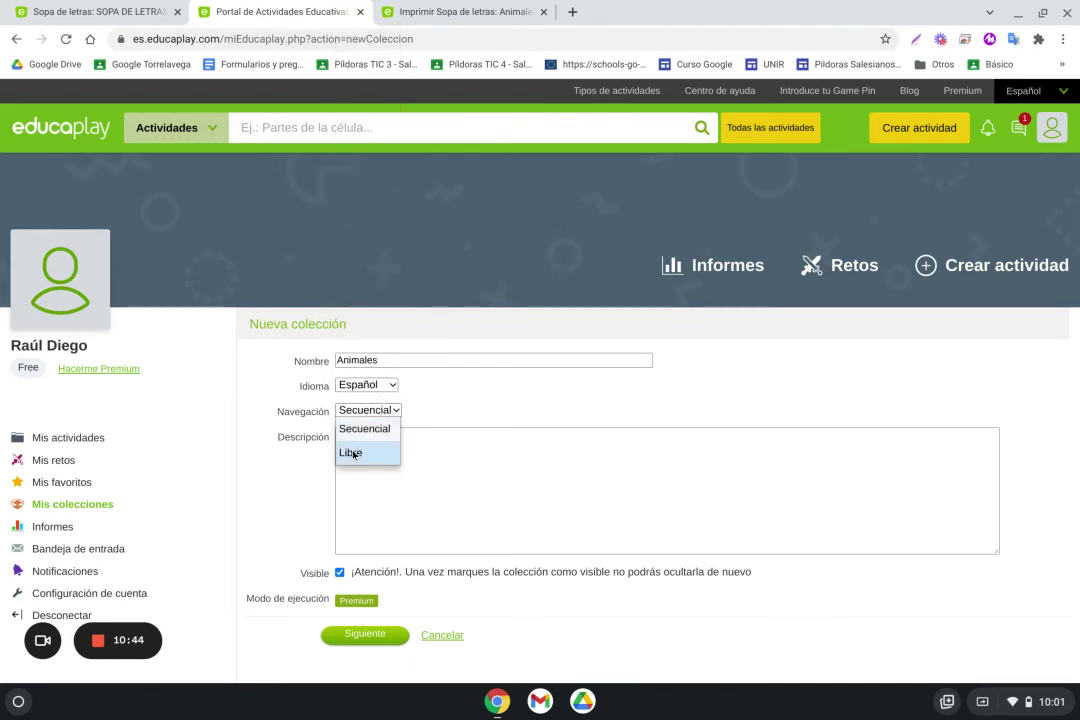
click(355, 452)
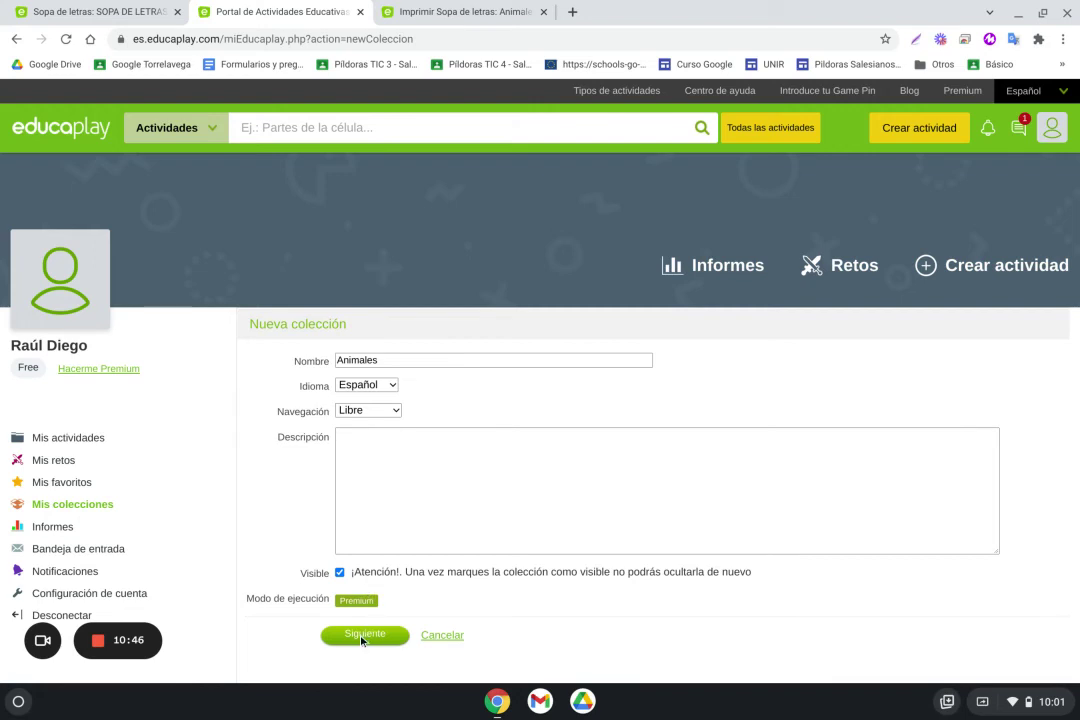
click(365, 637)
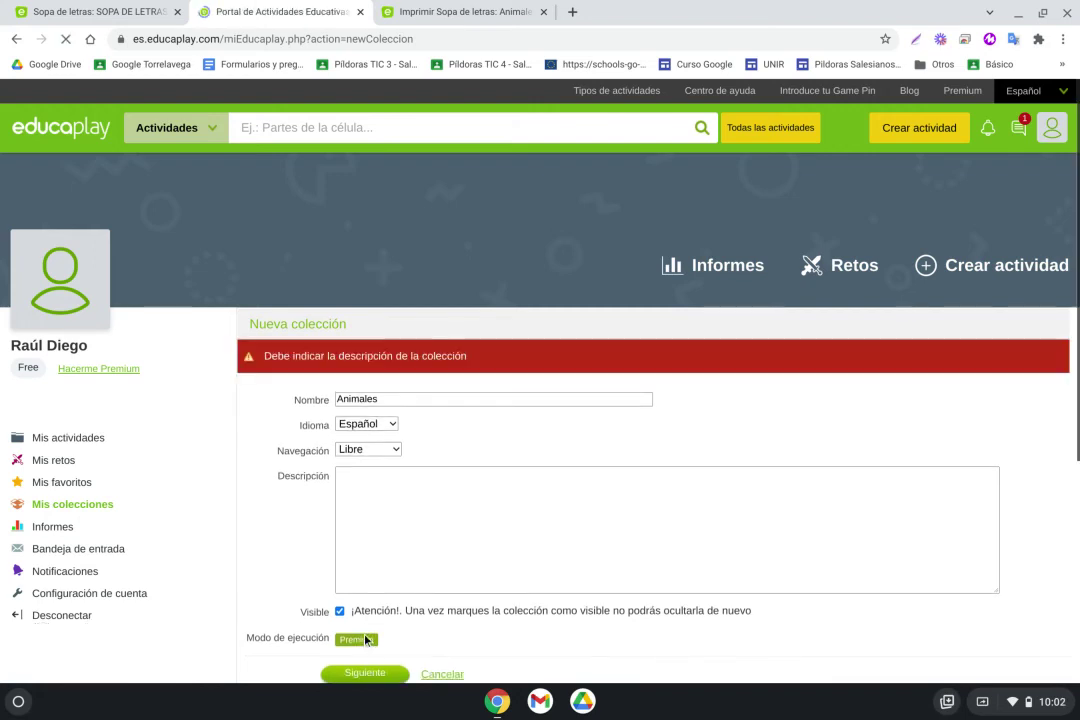
- Copy the collection's name "Animales" into its description and try to submit the form
scroll(370, 517, down, 1)
scroll(370, 517, down, 1)
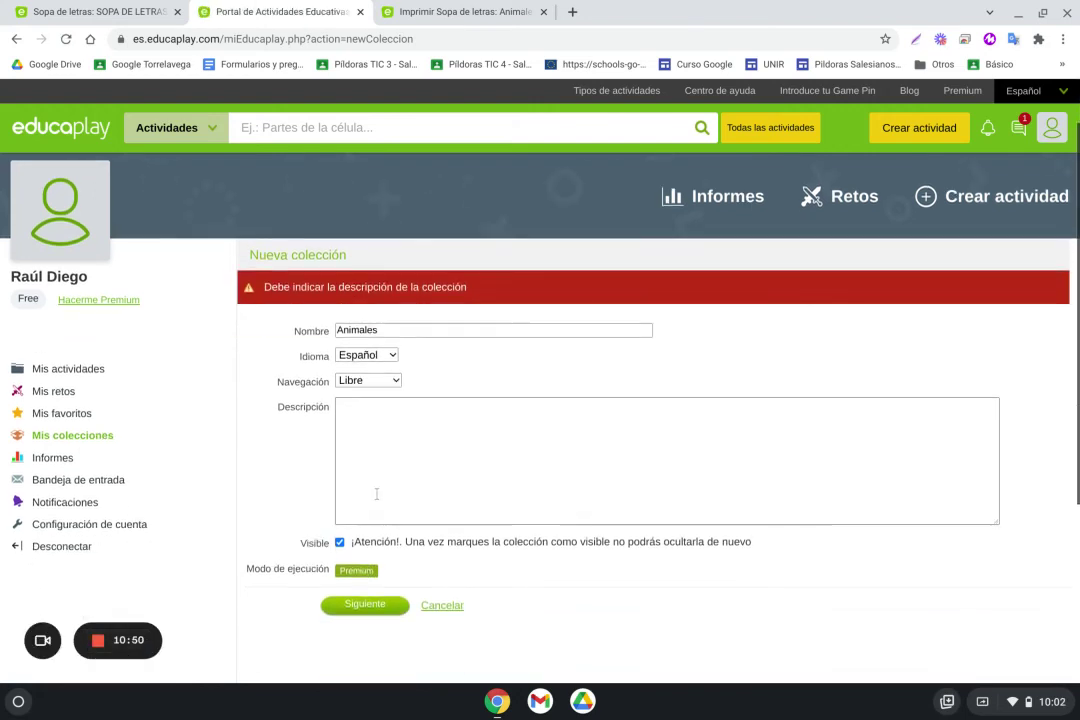
double_click(401, 329)
key(ctrl+c)
click(369, 406)
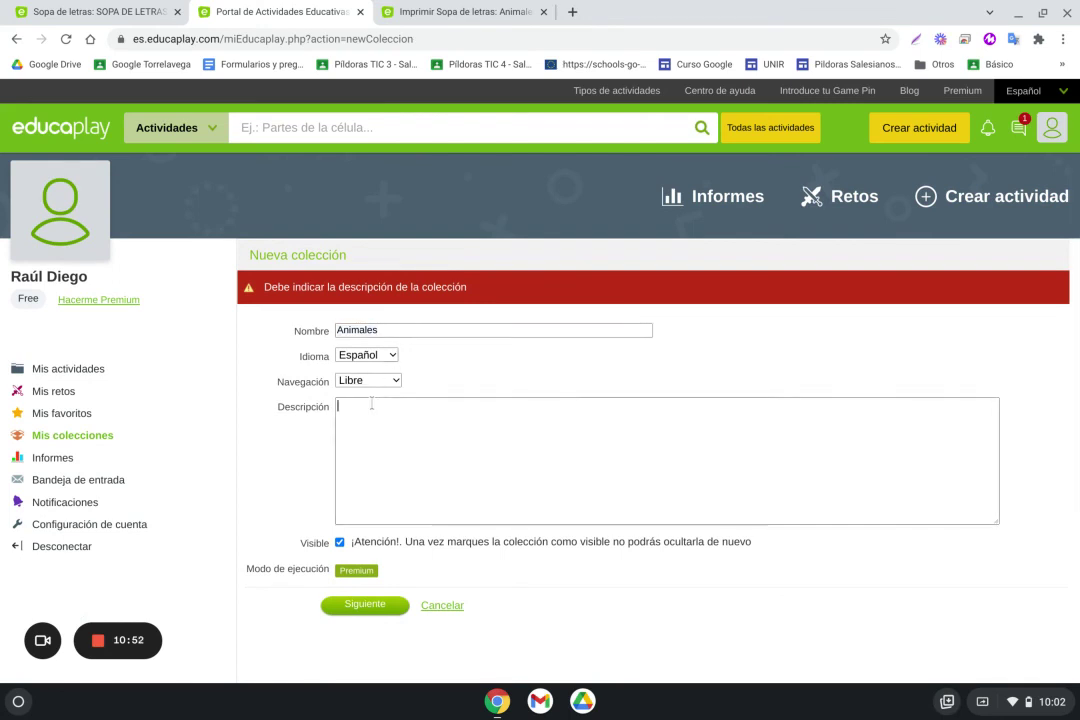
key(ctrl+v)
click(386, 610)
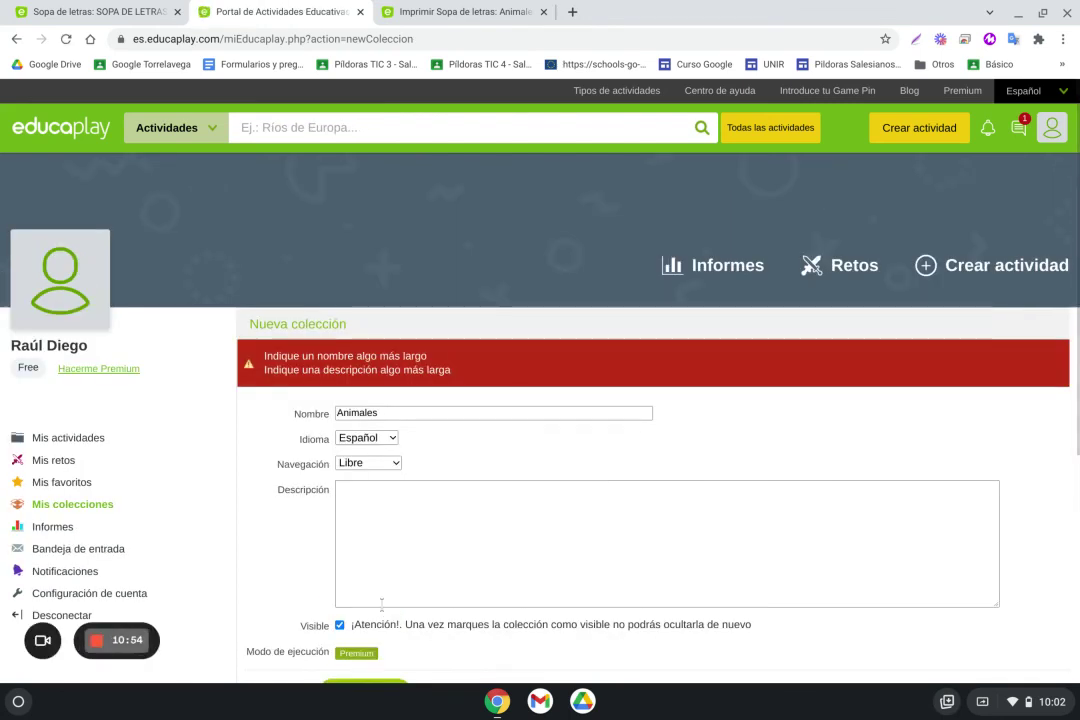
- Extend the collection's name to "Animales vertebrados" and try to submit the form
click(428, 411)
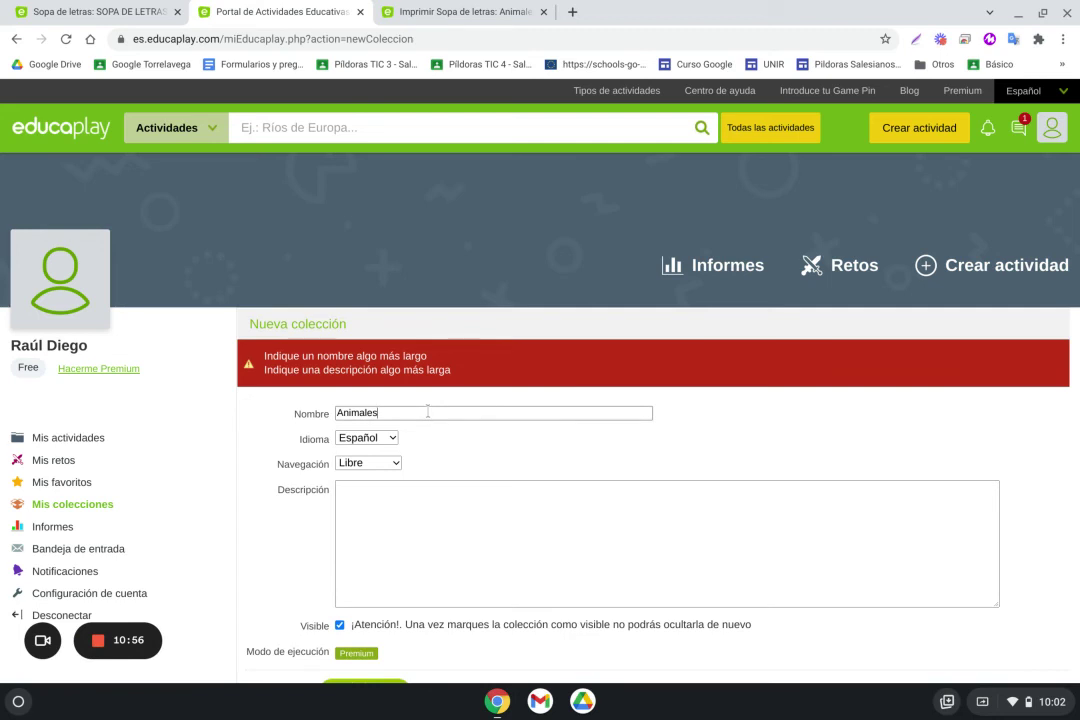
text(vertebrados)
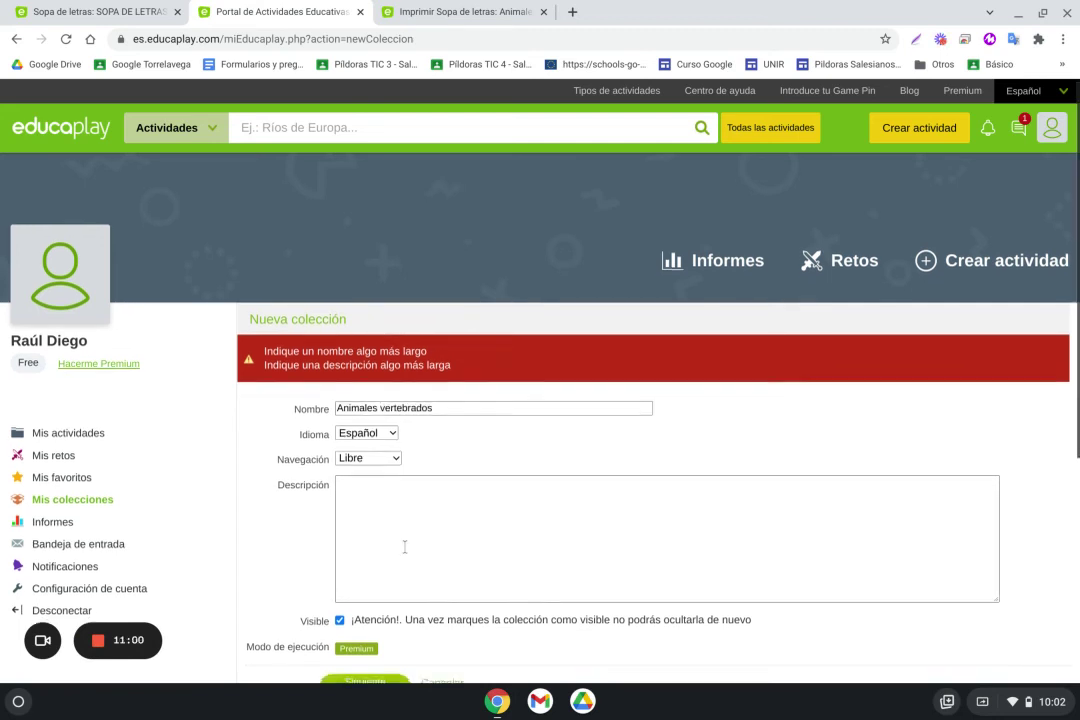
scroll(405, 547, down, 1)
click(384, 607)
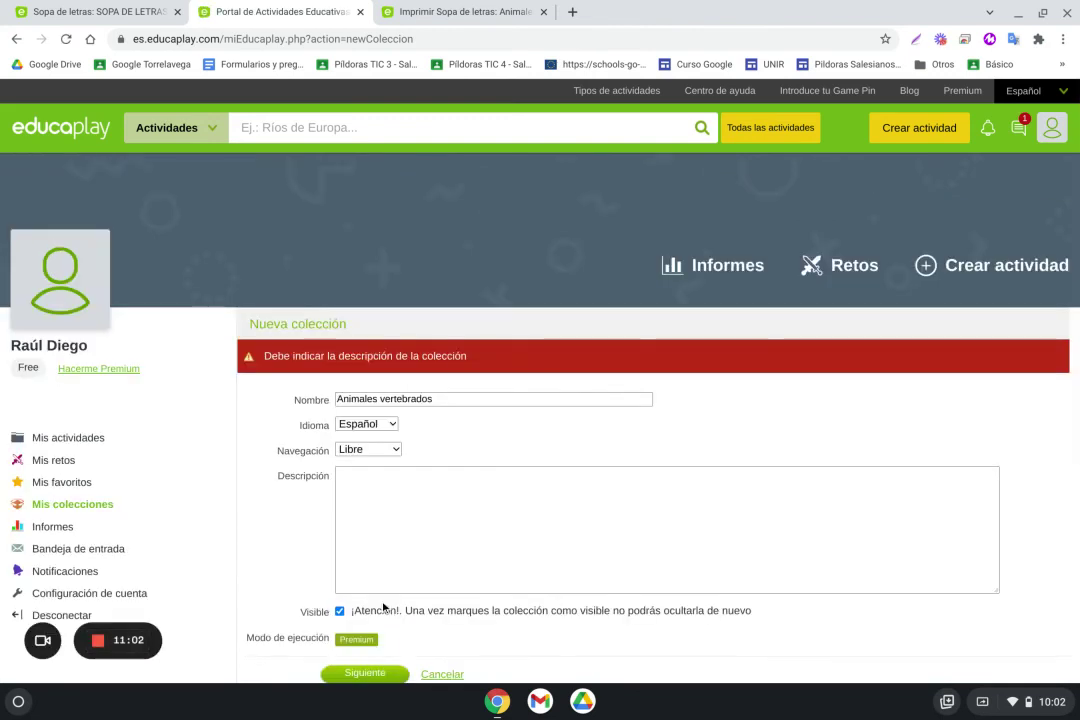
- Copy the name "Animales vertebrados" into the collection's description and submit the form to create the collection
scroll(421, 383, down, 2)
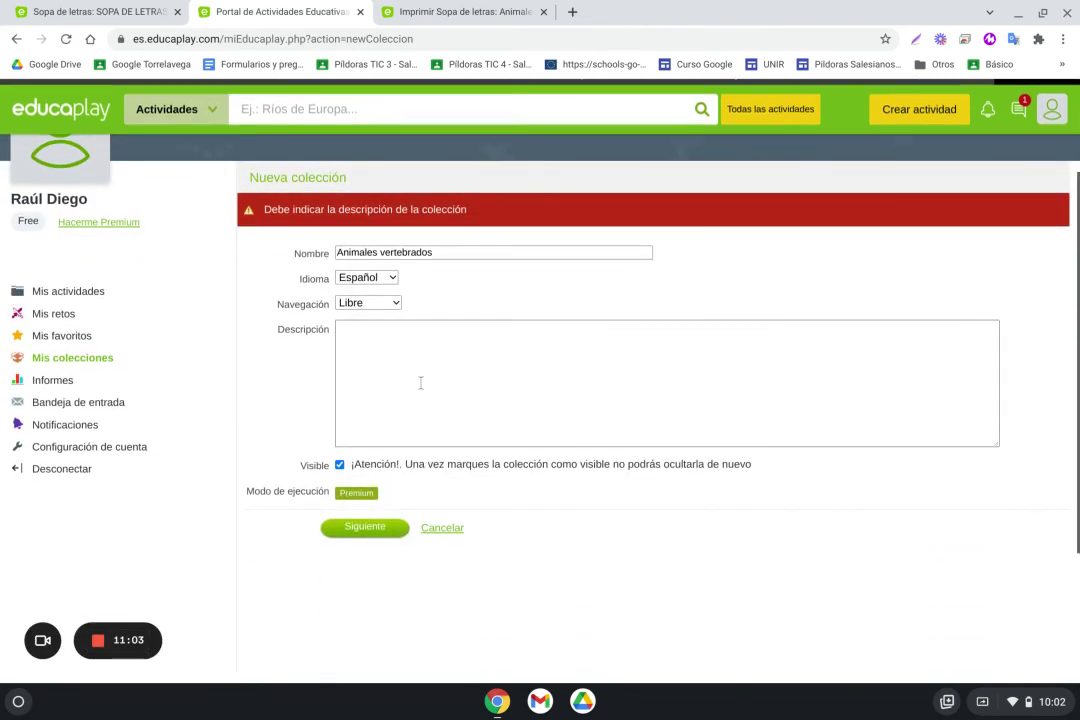
triple_click(461, 251)
key(ctrl+c)
click(357, 354)
key(ctrl+v)
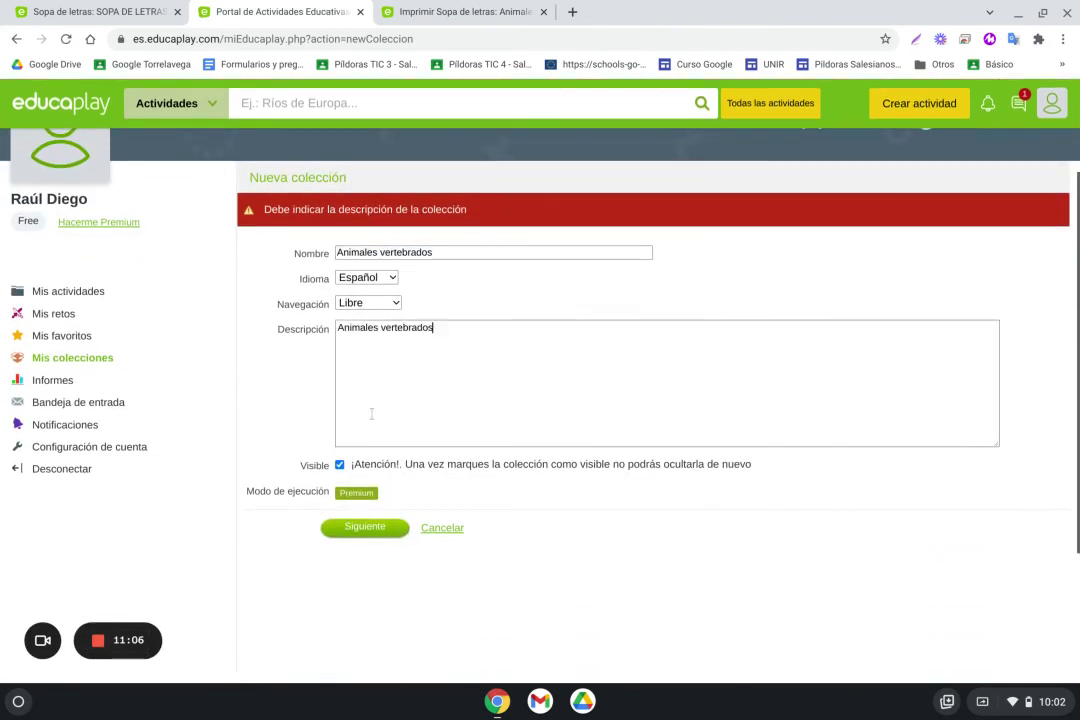
click(375, 528)
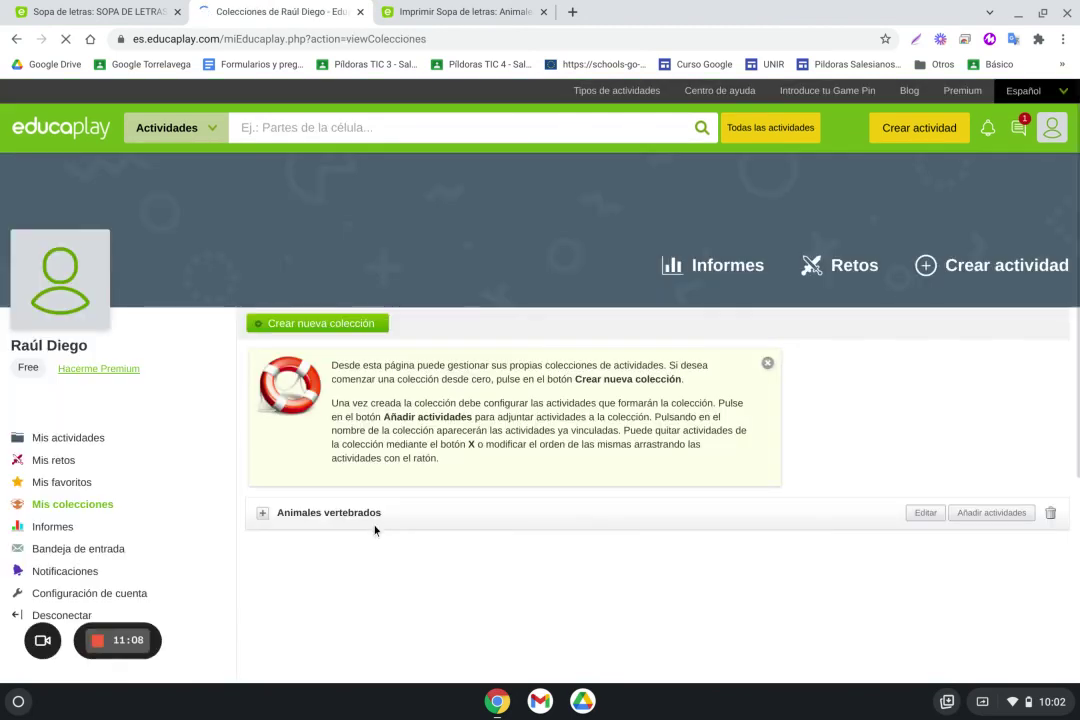
scroll(374, 525, down, 2)
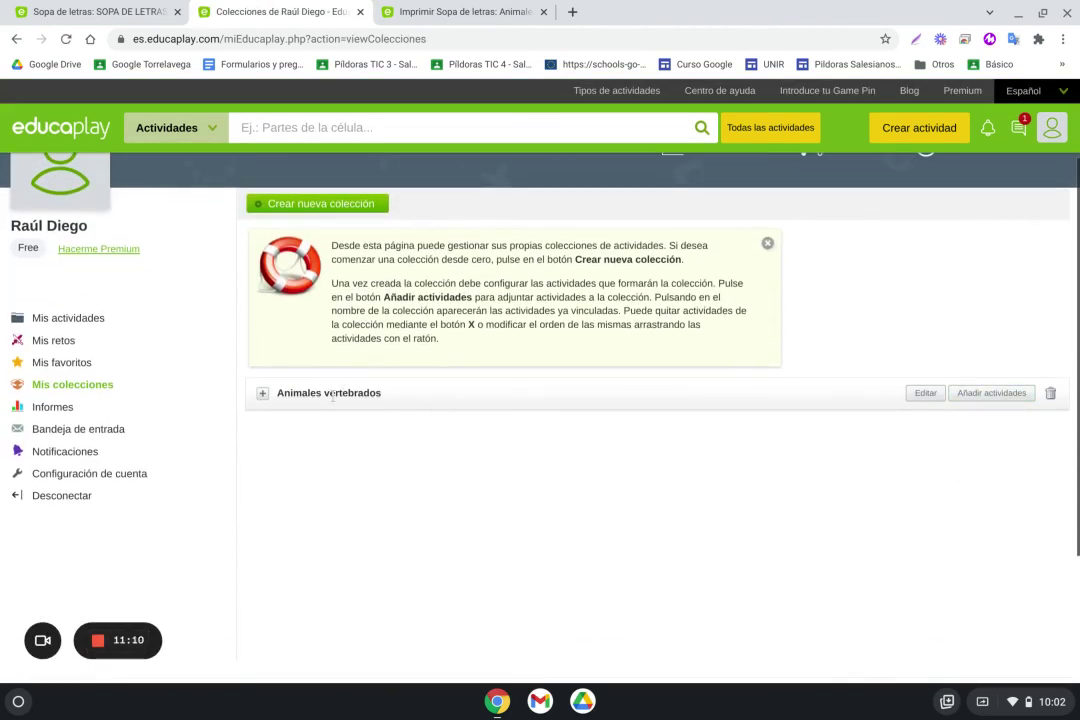